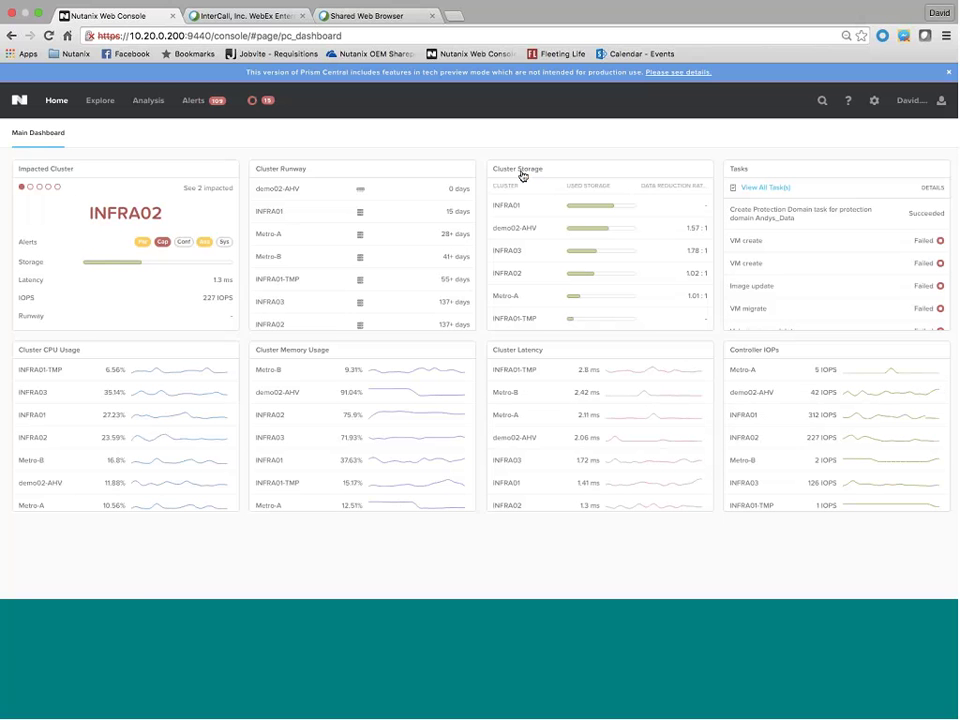
- Browse the Explore entity lists for VMs, clusters and hosts, looking through the host entries
{"action": "left_click", "coordinate": [101, 101]}
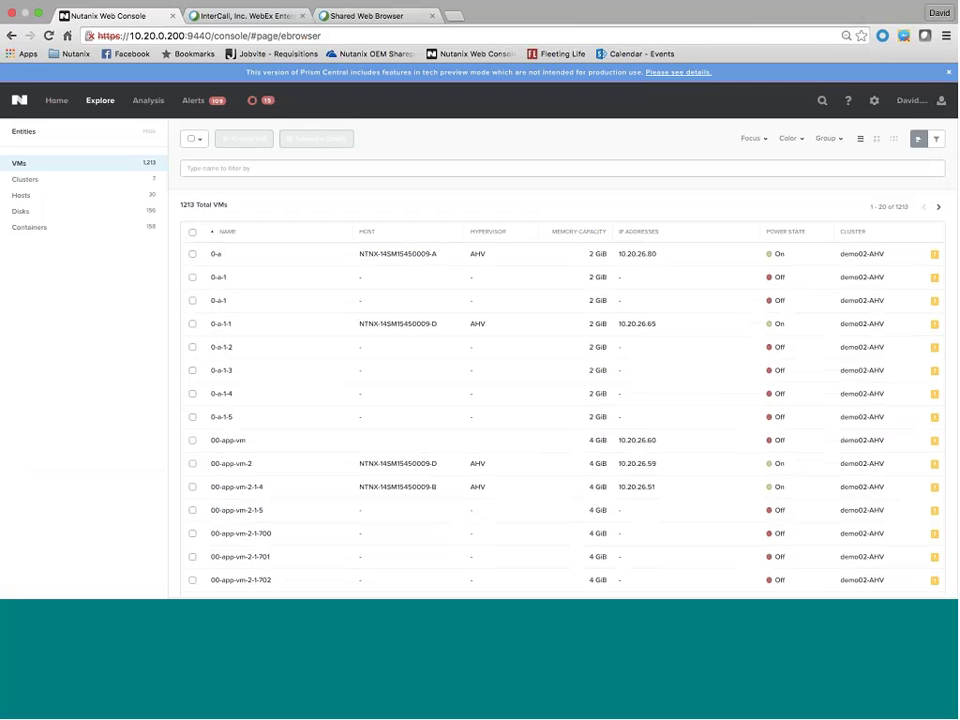
{"action": "left_click", "coordinate": [45, 181]}
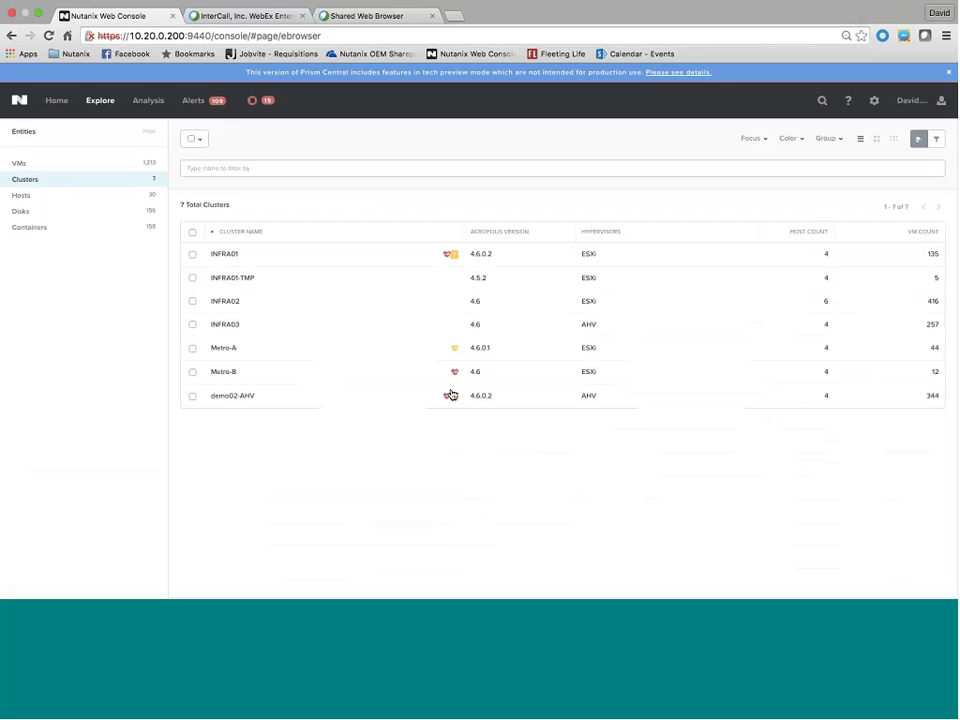
{"action": "left_click", "coordinate": [74, 199]}
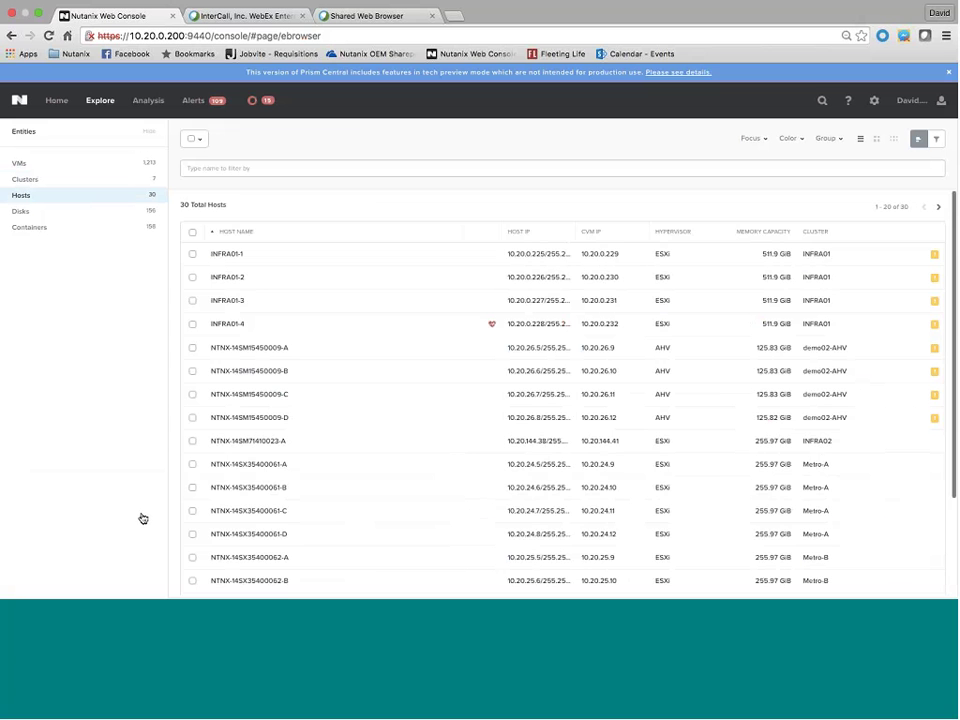
{"action": "scroll", "coordinate": [291, 521], "scroll_direction": "down", "scroll_amount": 2}
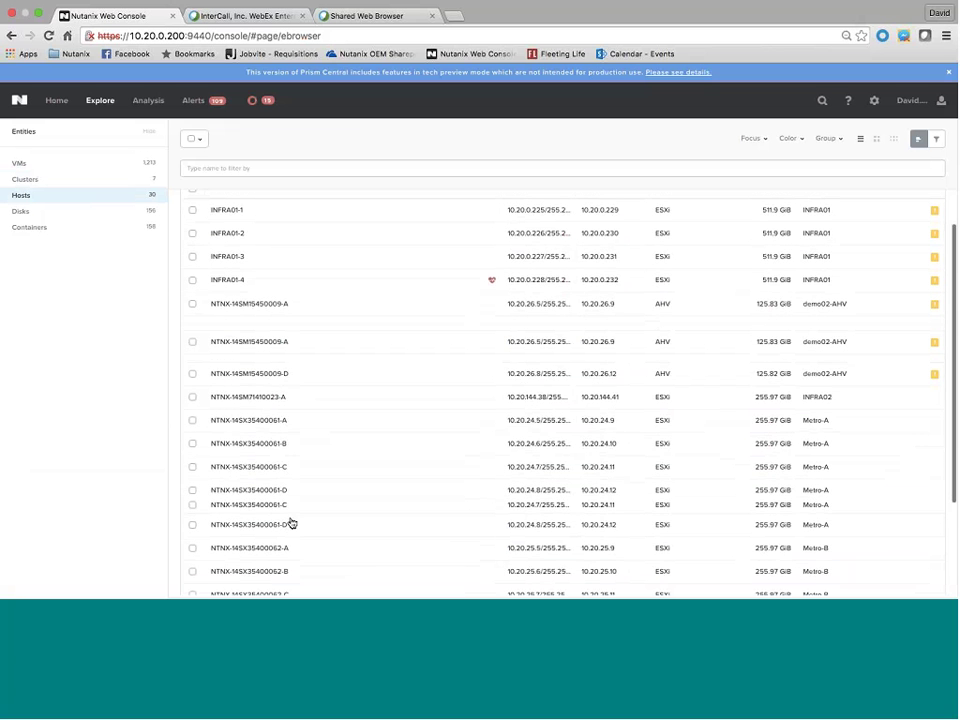
{"action": "scroll", "coordinate": [291, 521], "scroll_direction": "down", "scroll_amount": 3}
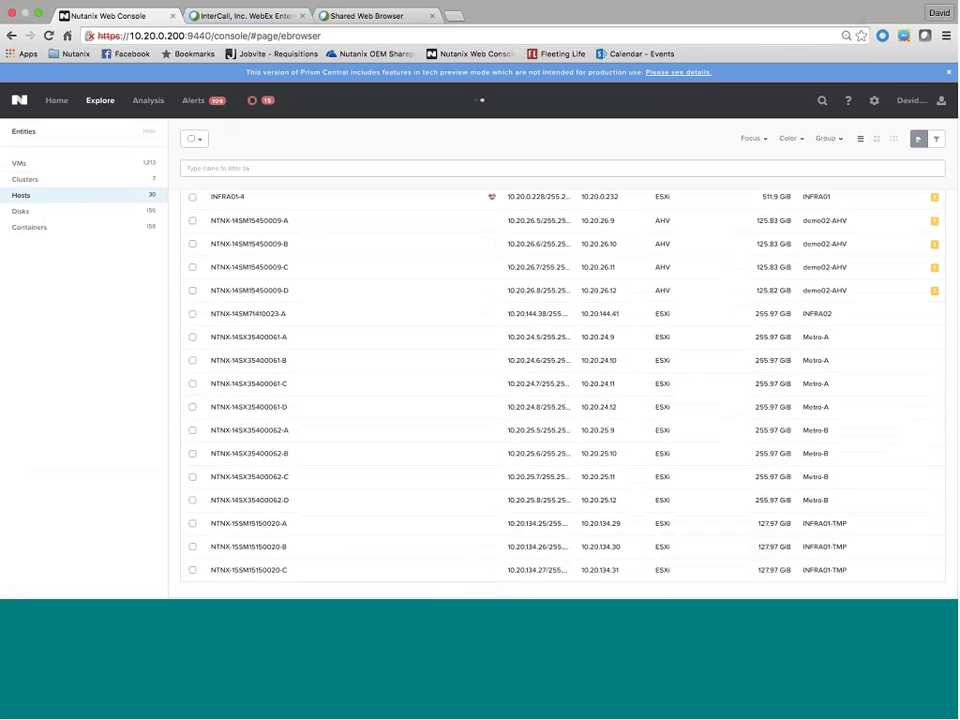
- Browse the entity lists for disks and containers, looking through the containers' compression, deduplication and erasure coding settings
{"action": "left_click", "coordinate": [116, 215]}
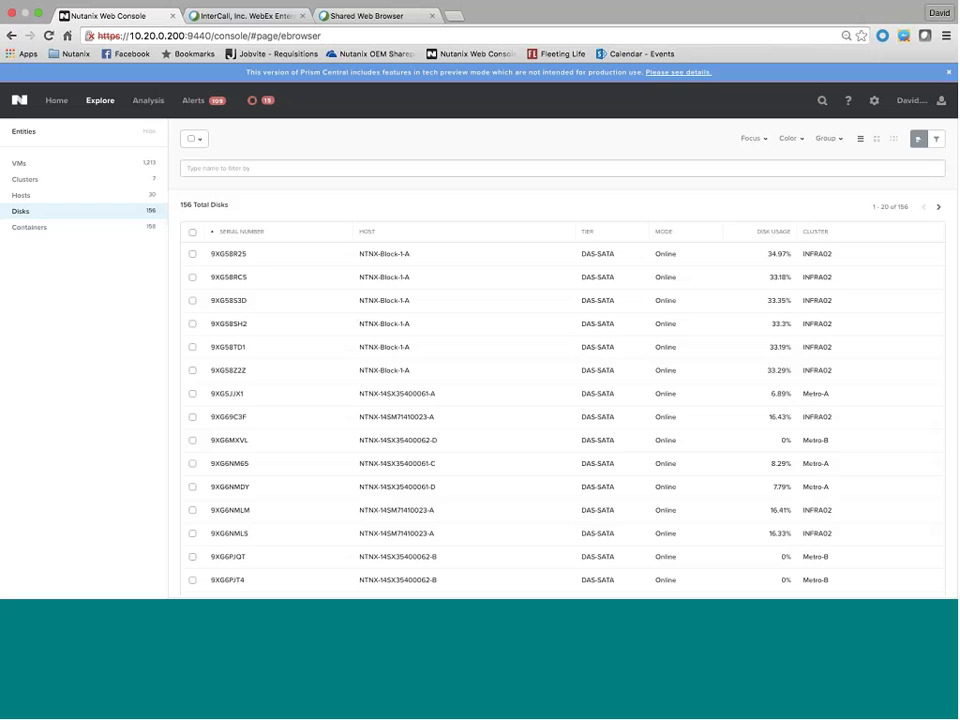
{"action": "left_click", "coordinate": [29, 227]}
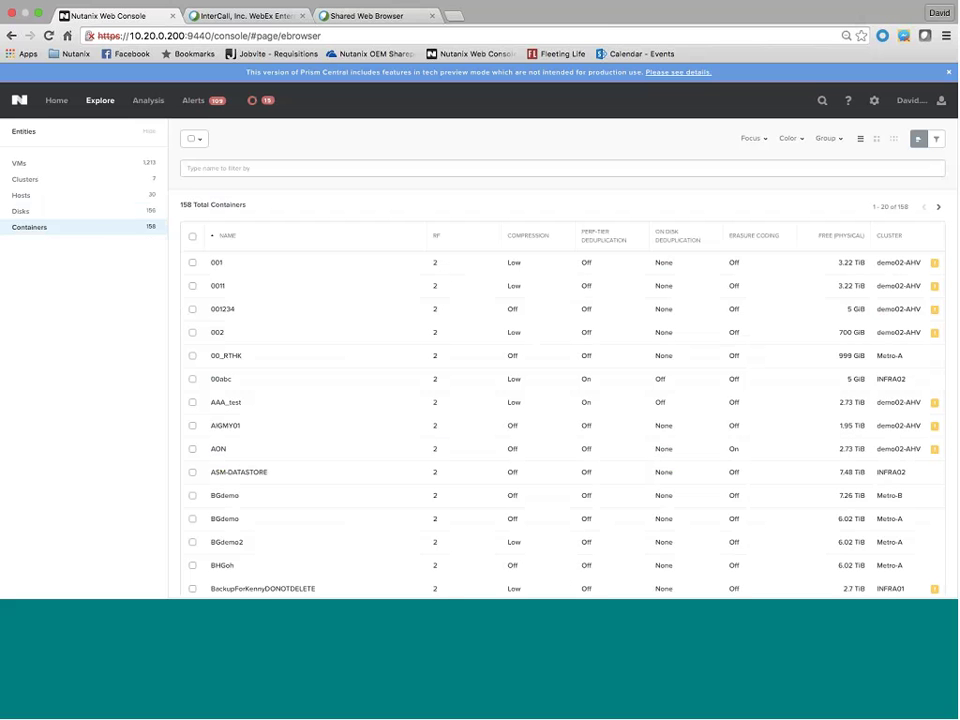
{"action": "scroll", "coordinate": [448, 388], "scroll_direction": "down", "scroll_amount": 2}
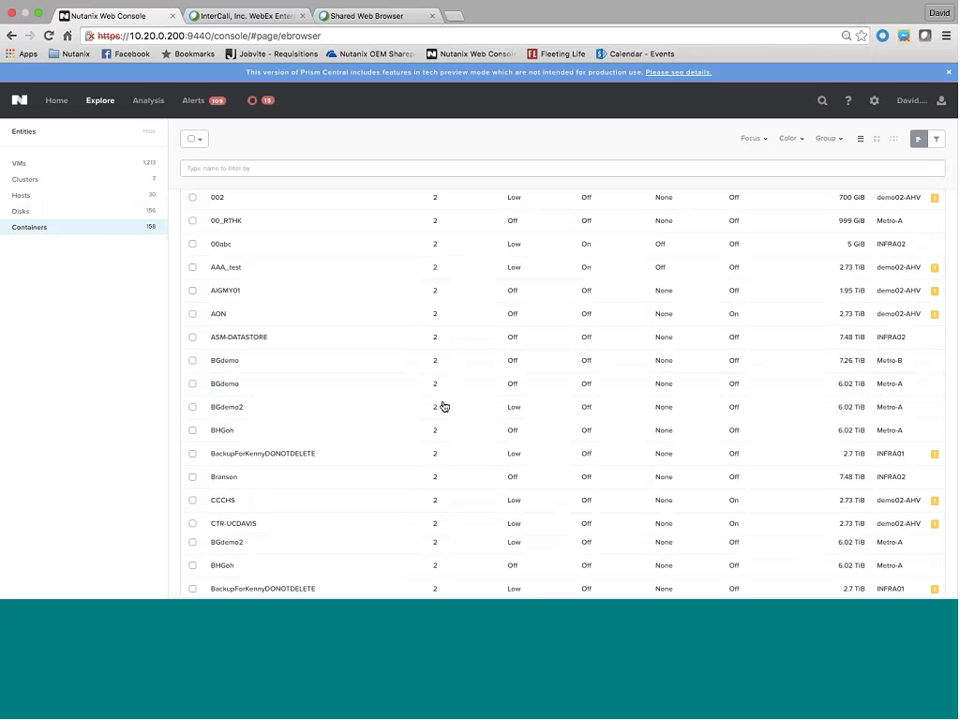
{"action": "scroll", "coordinate": [455, 403], "scroll_direction": "up", "scroll_amount": 2}
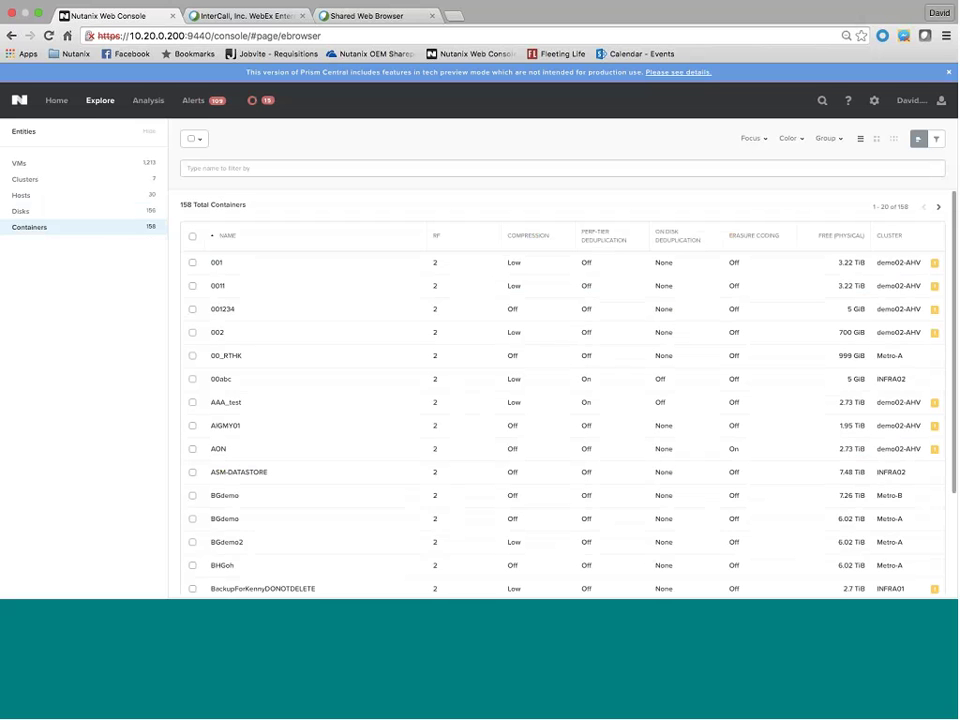
- Return to the main dashboard, open the capacity details of cluster INFRA01, and view its CPU, memory and storage runways
{"action": "left_click", "coordinate": [57, 101]}
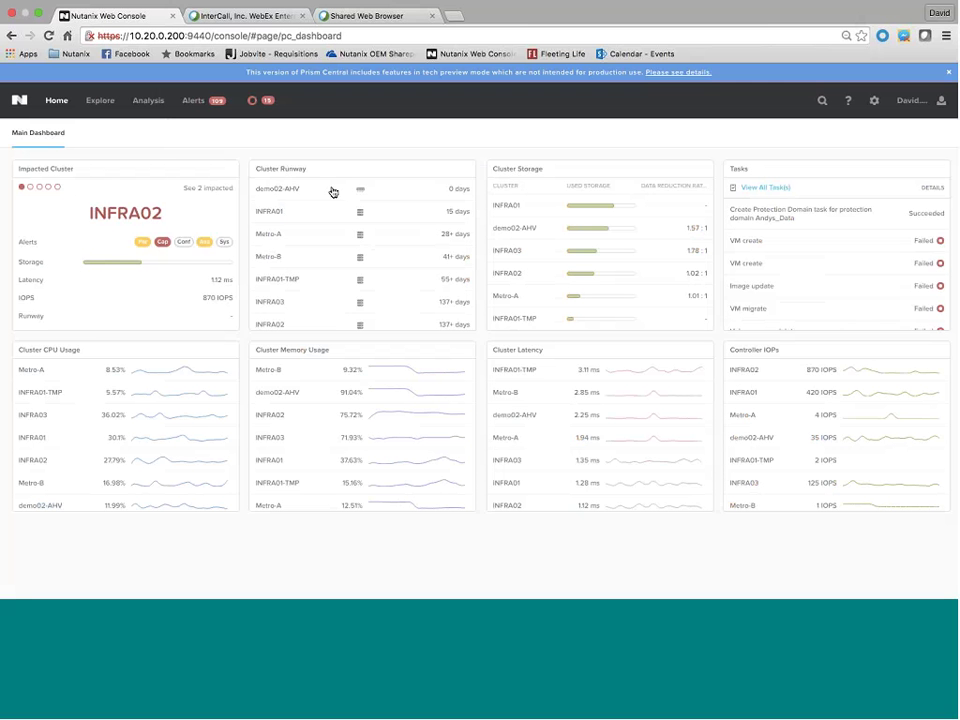
{"action": "left_click", "coordinate": [276, 211]}
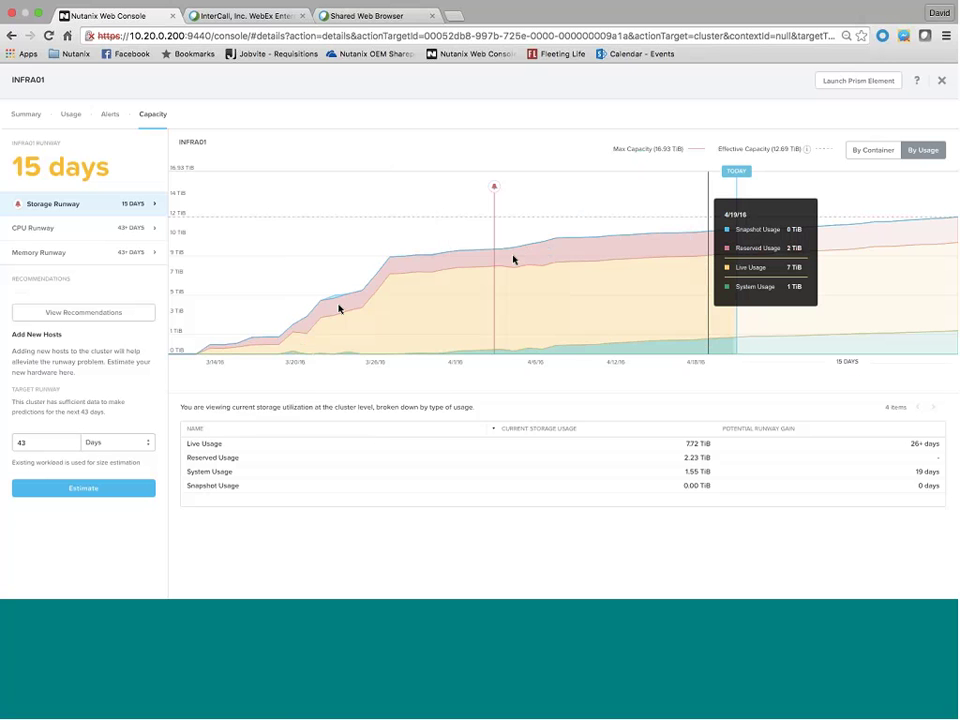
{"action": "left_click", "coordinate": [64, 231]}
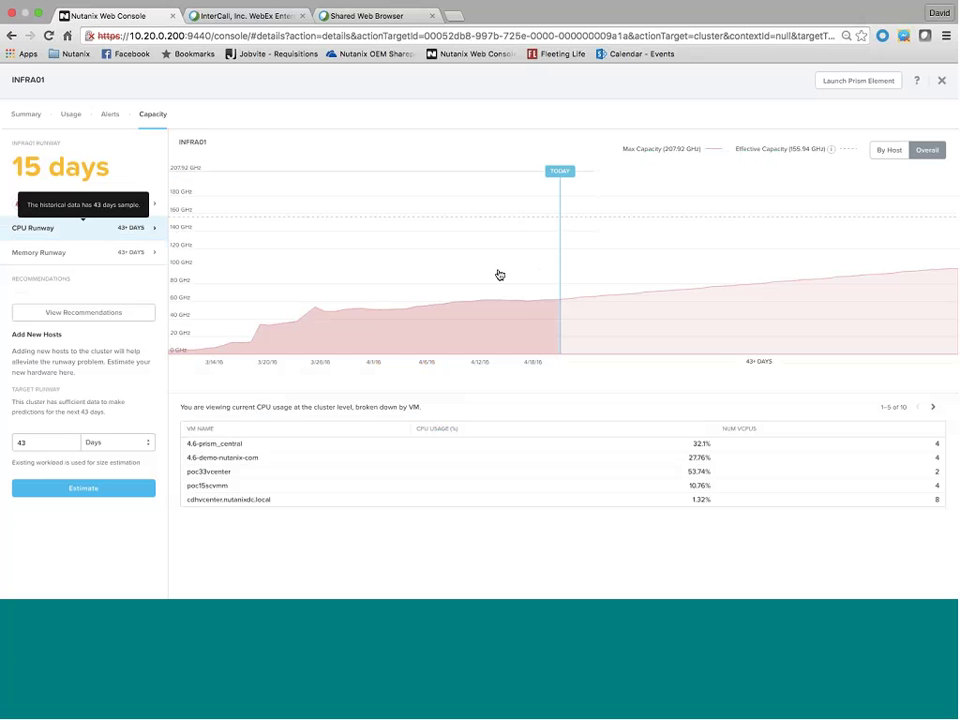
{"action": "left_click", "coordinate": [86, 253]}
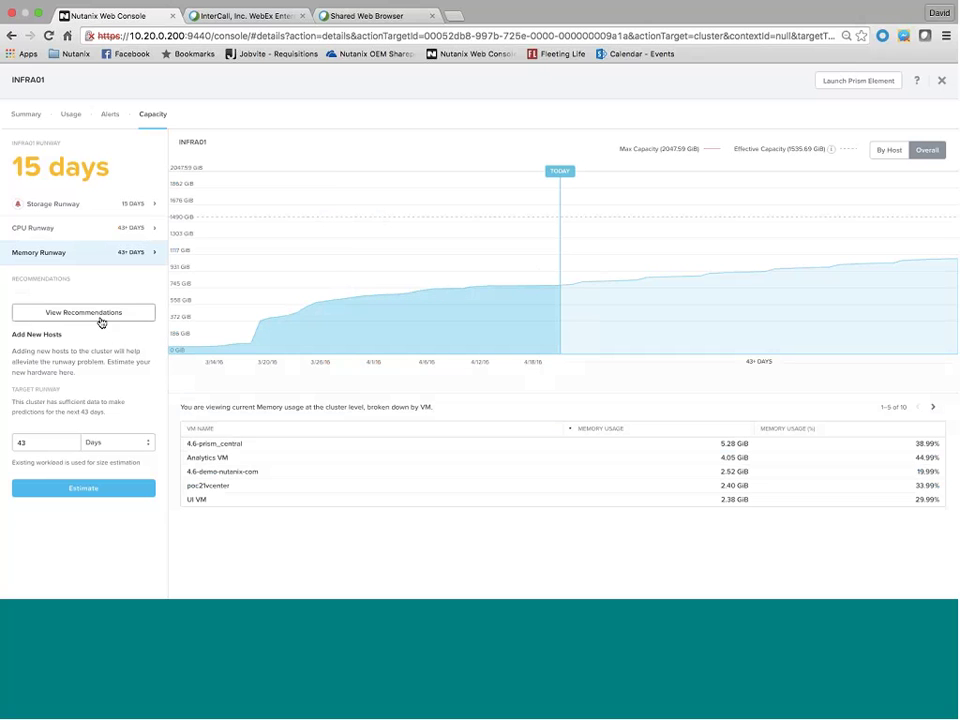
{"action": "left_click", "coordinate": [53, 203]}
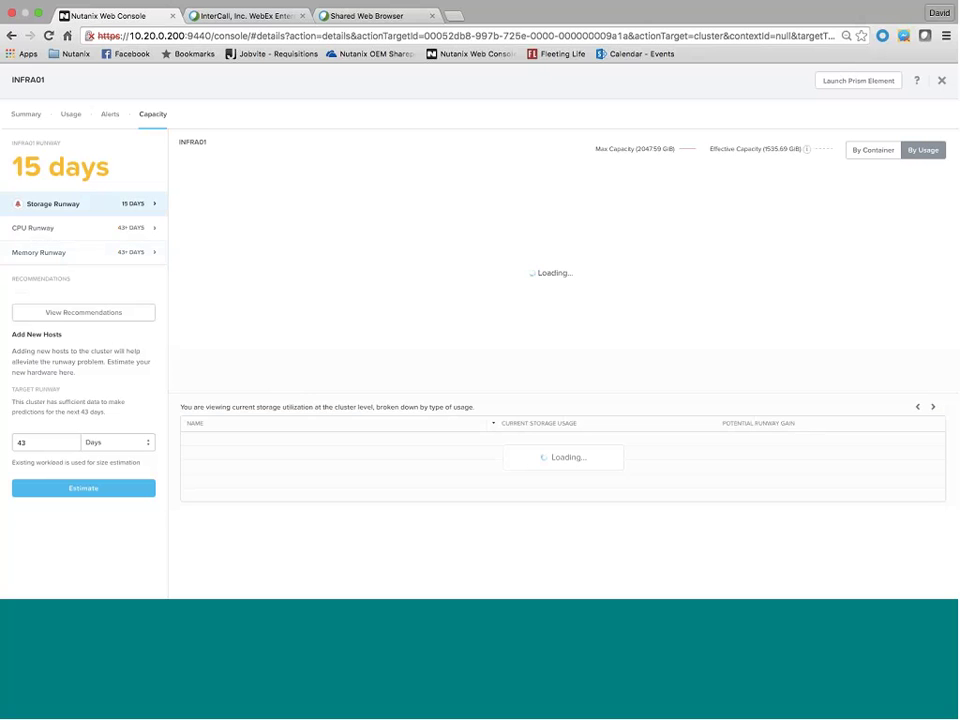
- Open the capacity recommendations for INFRA01 and examine the dead VMs that have not been powered on for over 30 days
{"action": "left_click", "coordinate": [70, 313]}
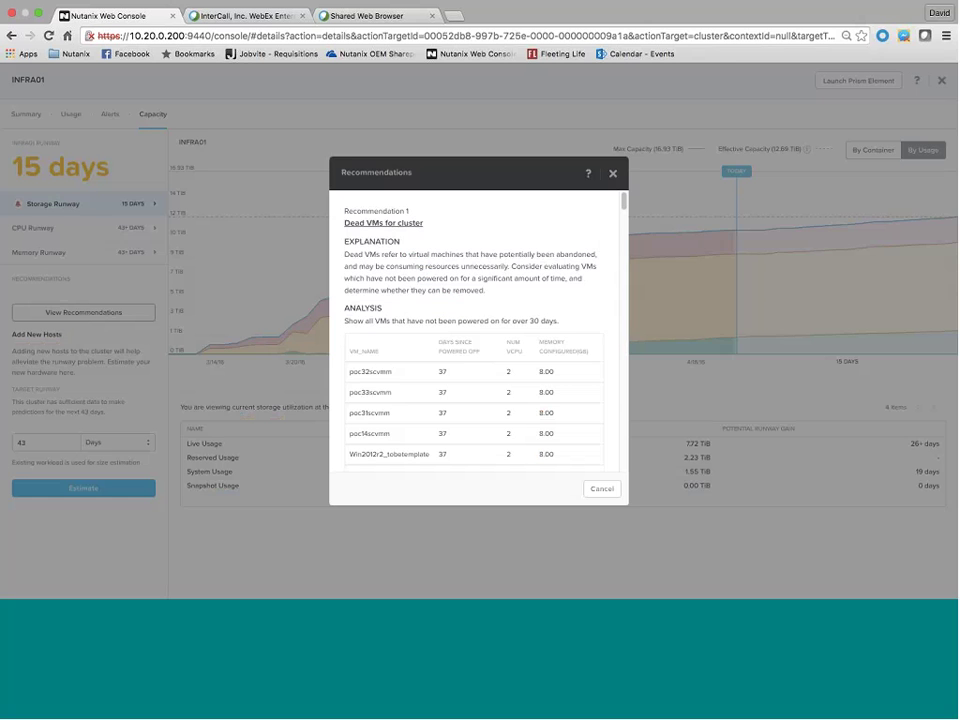
{"action": "scroll", "coordinate": [443, 349], "scroll_direction": "down", "scroll_amount": 3}
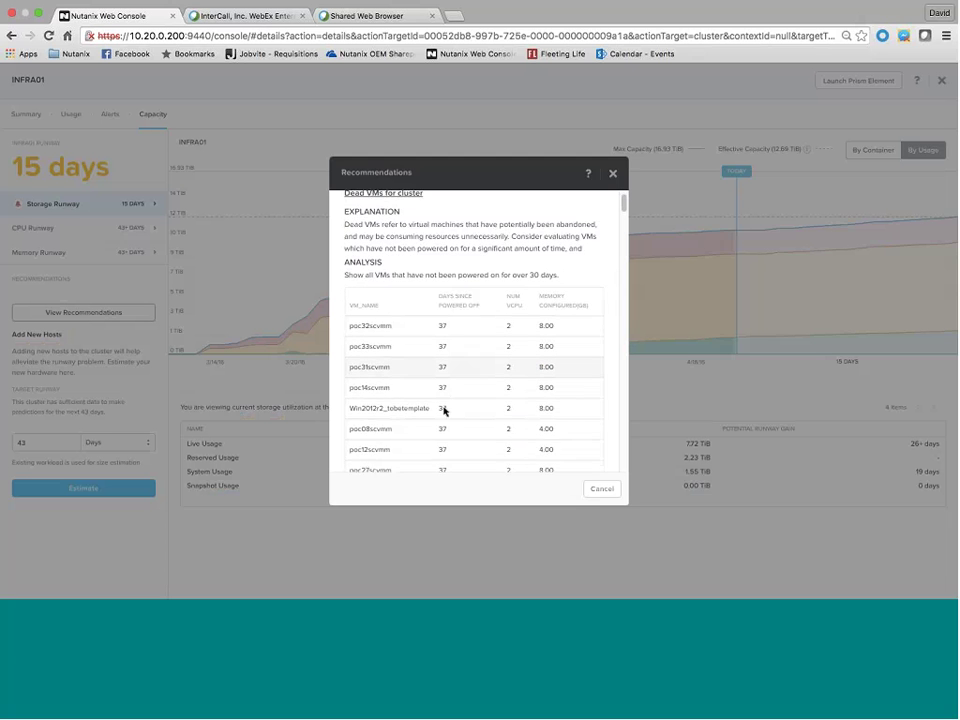
{"action": "scroll", "coordinate": [444, 410], "scroll_direction": "down", "scroll_amount": 2}
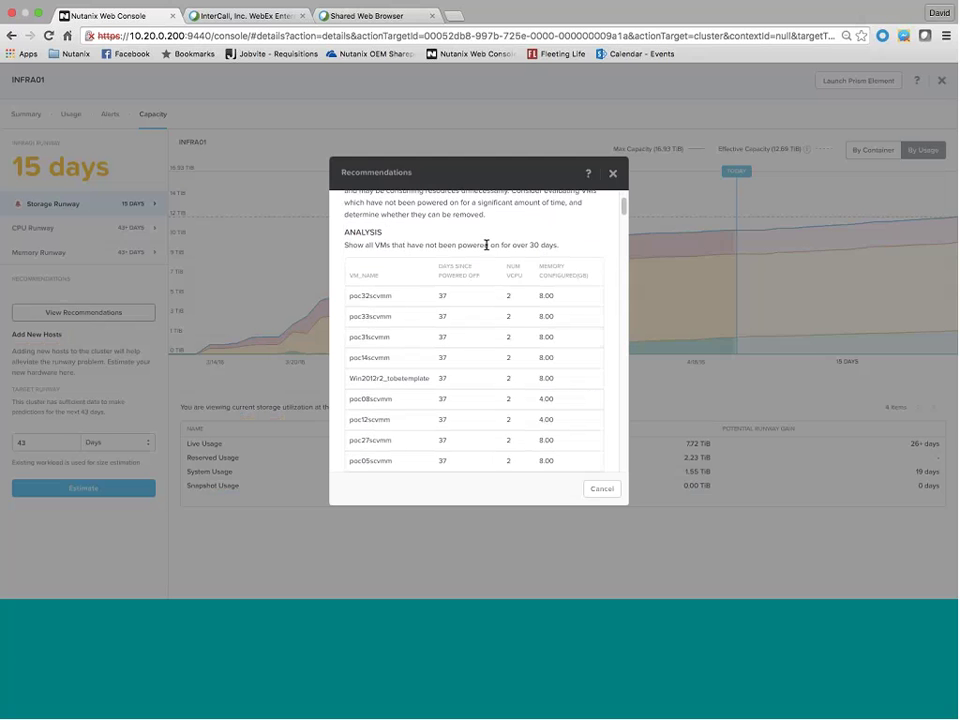
{"action": "scroll", "coordinate": [463, 355], "scroll_direction": "down", "scroll_amount": 3}
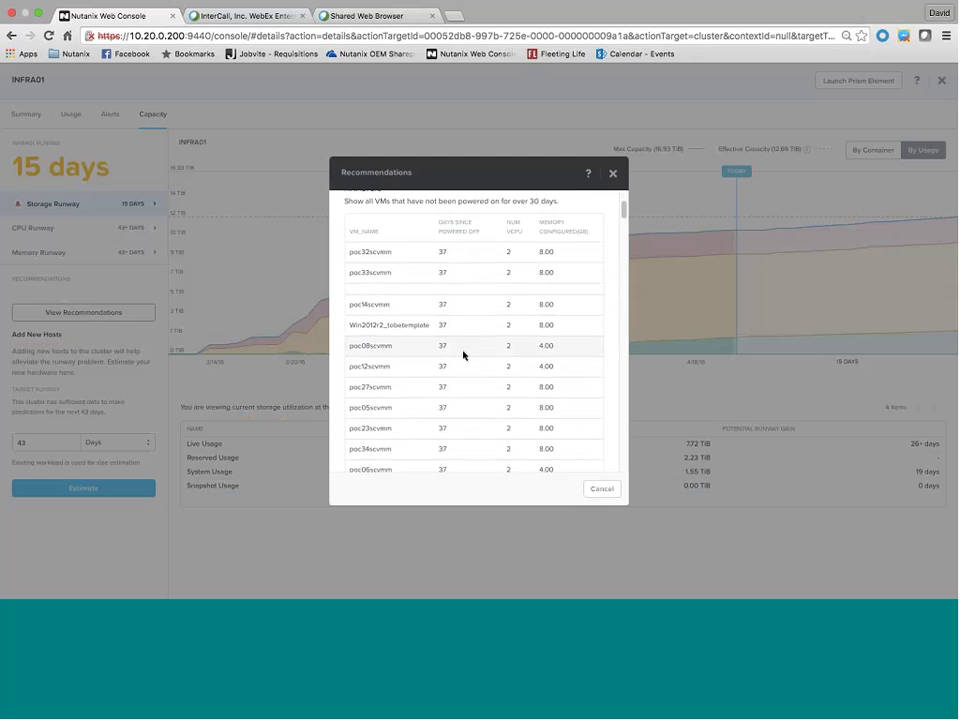
{"action": "scroll", "coordinate": [463, 355], "scroll_direction": "down", "scroll_amount": 3}
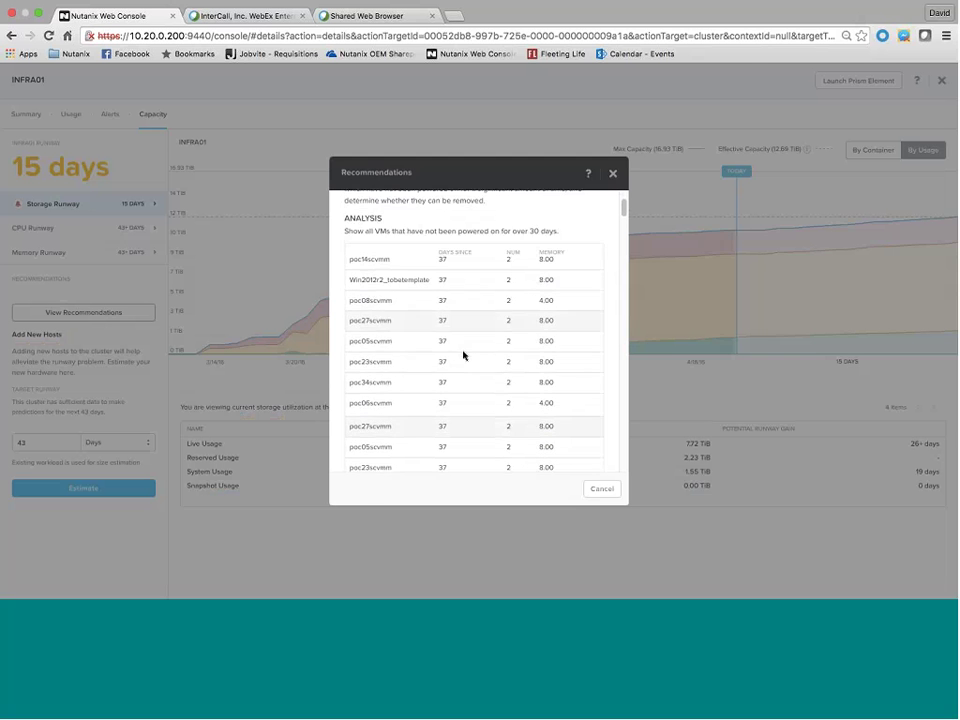
{"action": "scroll", "coordinate": [463, 355], "scroll_direction": "up", "scroll_amount": 5}
{"action": "scroll", "coordinate": [463, 355], "scroll_direction": "down", "scroll_amount": 1}
{"action": "scroll", "coordinate": [463, 355], "scroll_direction": "down", "scroll_amount": 3}
- Examine the Node Add Recommendation, comparing it with the dead VMs recommendation
{"action": "scroll", "coordinate": [463, 355], "scroll_direction": "down", "scroll_amount": 10}
{"action": "scroll", "coordinate": [463, 355], "scroll_direction": "down", "scroll_amount": 2}
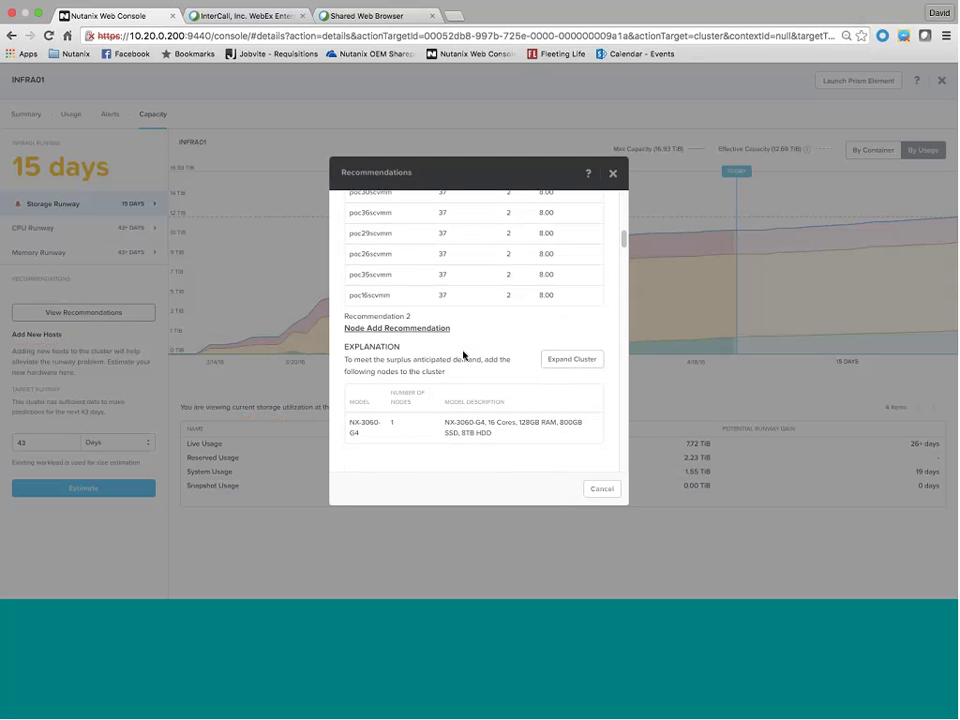
{"action": "scroll", "coordinate": [463, 355], "scroll_direction": "down", "scroll_amount": 2}
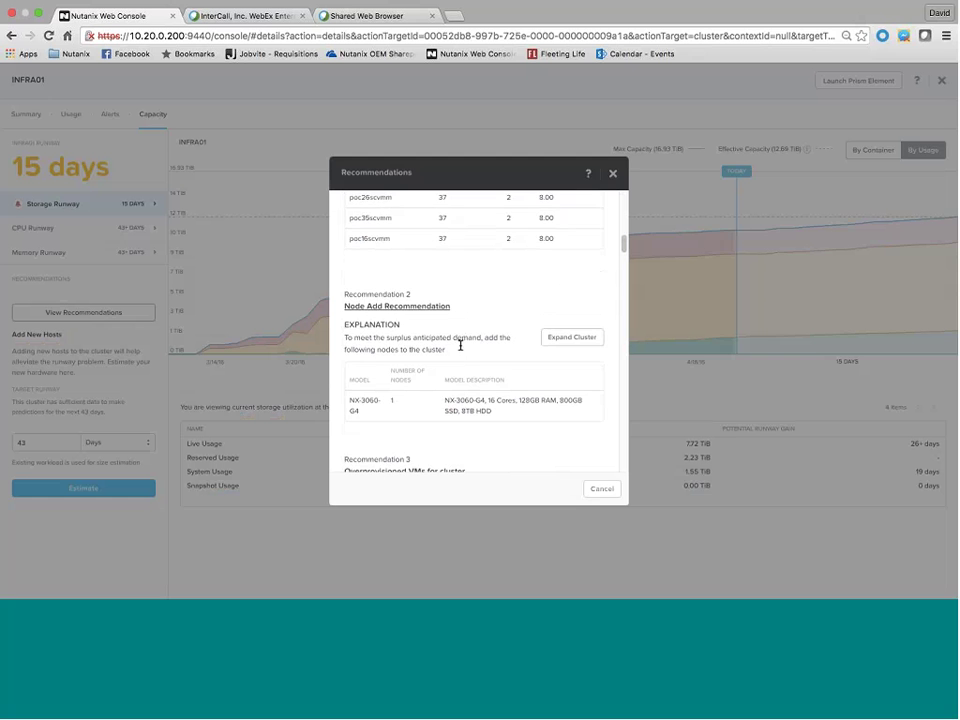
{"action": "scroll", "coordinate": [460, 347], "scroll_direction": "down", "scroll_amount": 1}
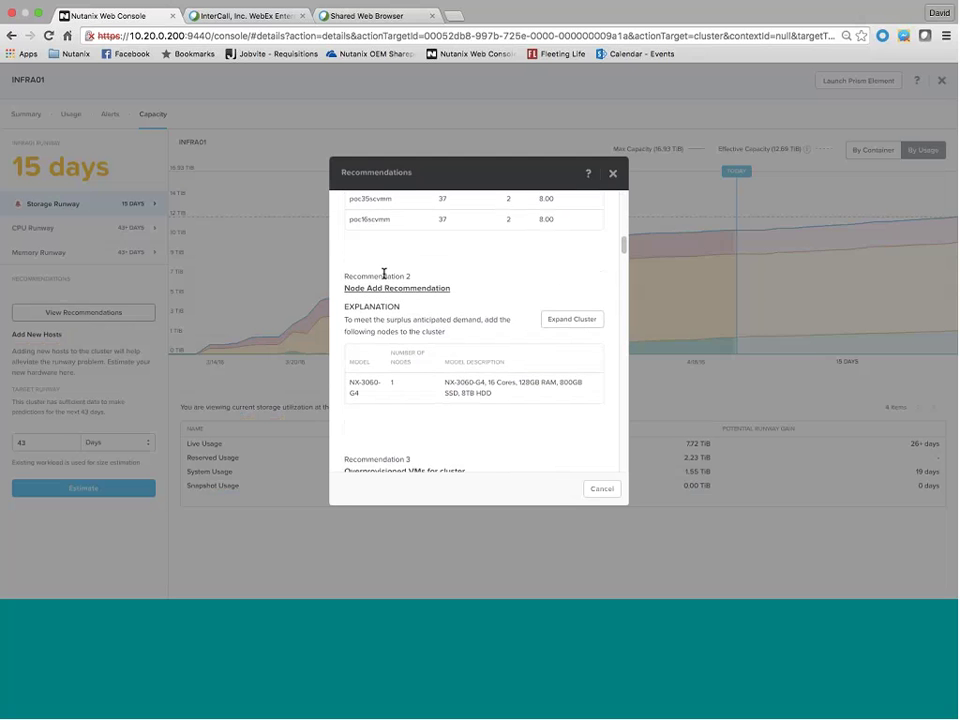
{"action": "scroll", "coordinate": [384, 275], "scroll_direction": "up", "scroll_amount": 10}
{"action": "scroll", "coordinate": [384, 278], "scroll_direction": "up", "scroll_amount": 1}
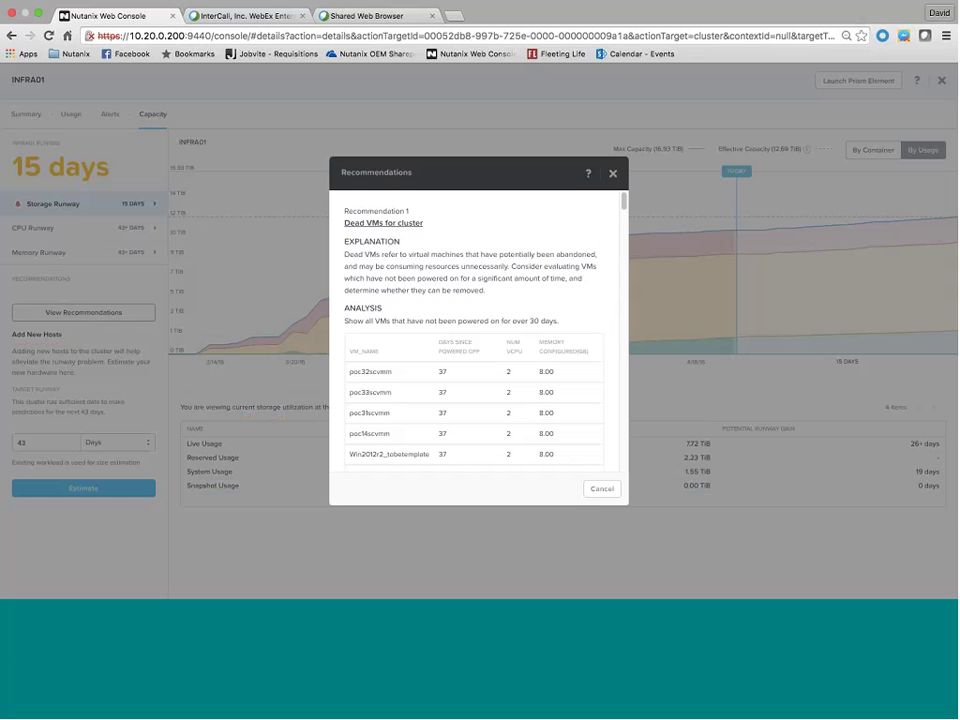
{"action": "scroll", "coordinate": [420, 266], "scroll_direction": "down", "scroll_amount": 10}
{"action": "scroll", "coordinate": [420, 266], "scroll_direction": "up", "scroll_amount": 1}
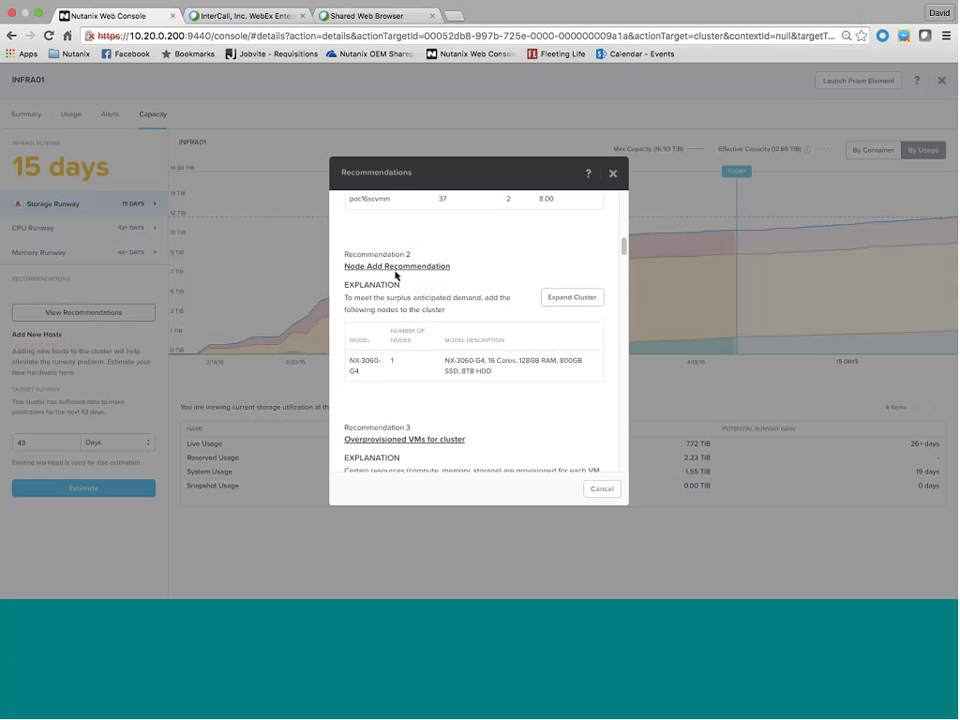
- Check the recommendation's Expand Cluster dialog and close it, and estimate the new nodes for a 43-day target runway
{"action": "left_click", "coordinate": [558, 304]}
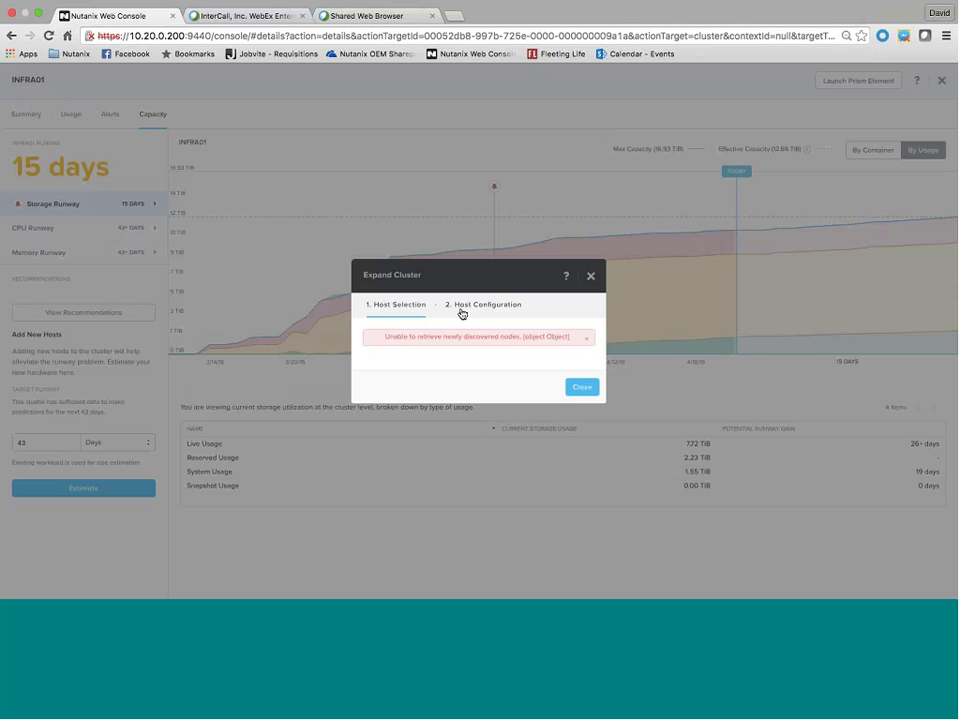
{"action": "left_click", "coordinate": [592, 279]}
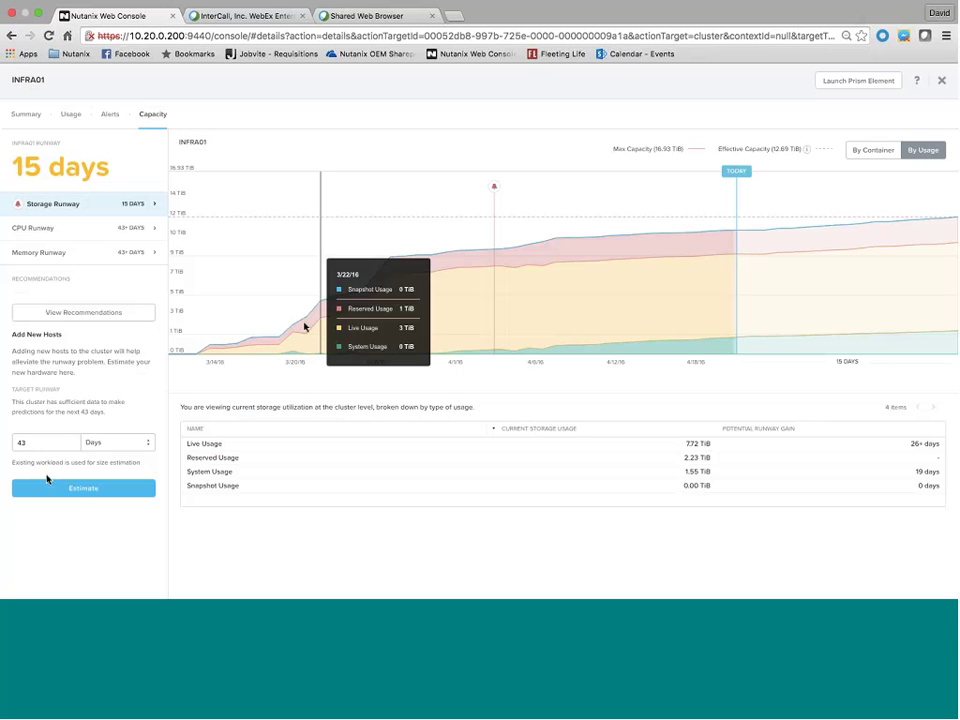
{"action": "left_click", "coordinate": [80, 488]}
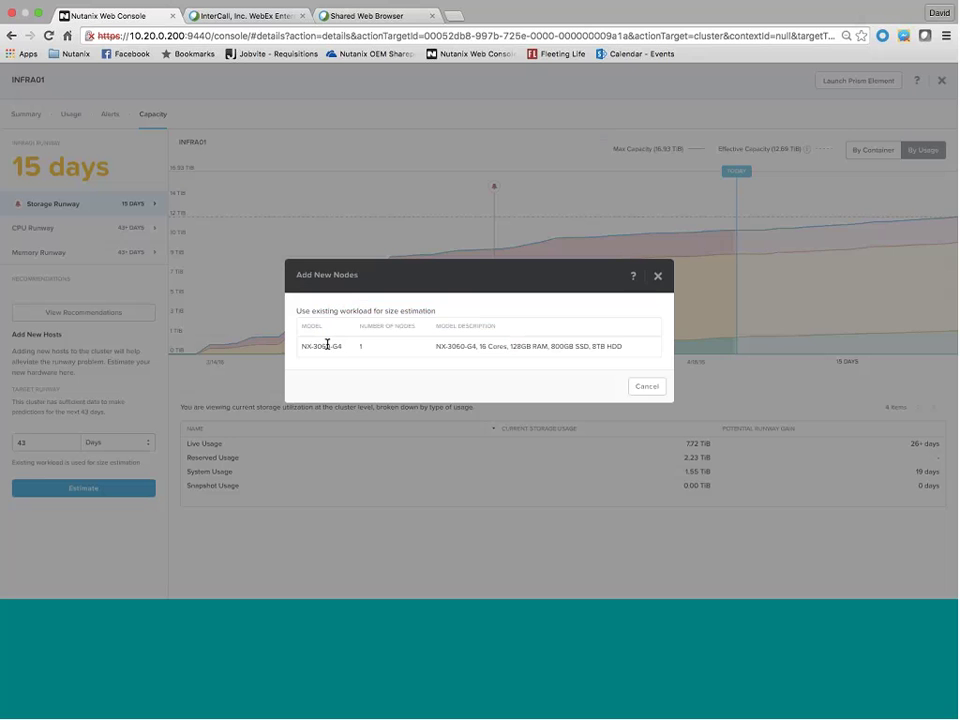
{"action": "left_click", "coordinate": [647, 386]}
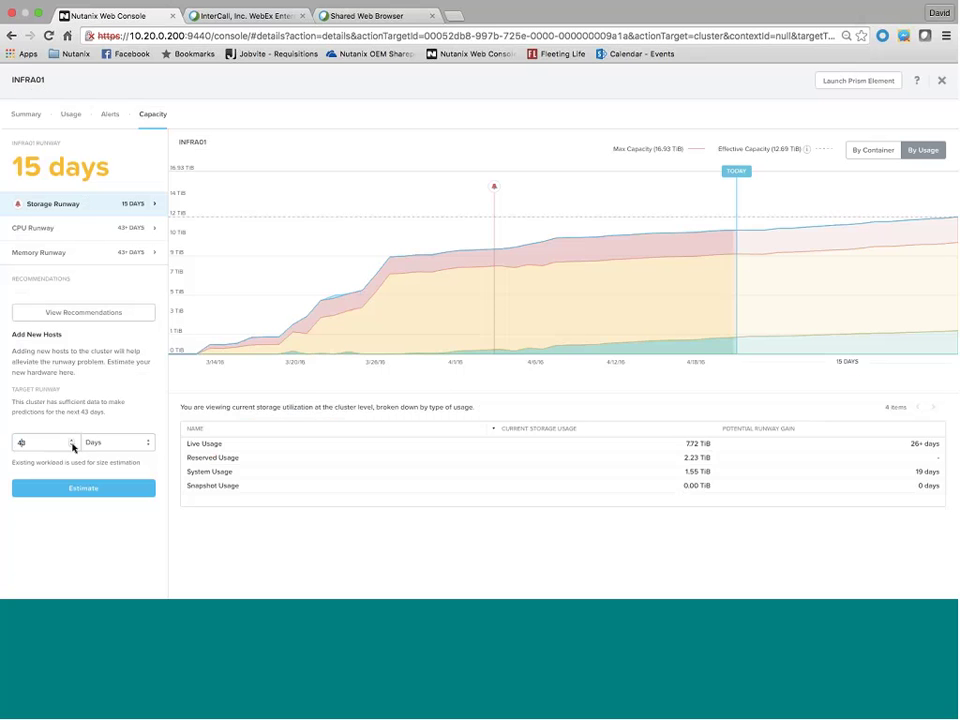
- Try to set the target runway for INFRA01 to 90 days
{"action": "left_click", "coordinate": [72, 447]}
{"action": "left_click", "coordinate": [72, 442]}
{"action": "left_click", "coordinate": [103, 446]}
{"action": "left_click", "coordinate": [105, 446]}
{"action": "left_click", "coordinate": [71, 441]}
{"action": "left_click", "coordinate": [71, 439]}
{"action": "left_click", "coordinate": [71, 441]}
{"action": "left_click", "coordinate": [73, 445]}
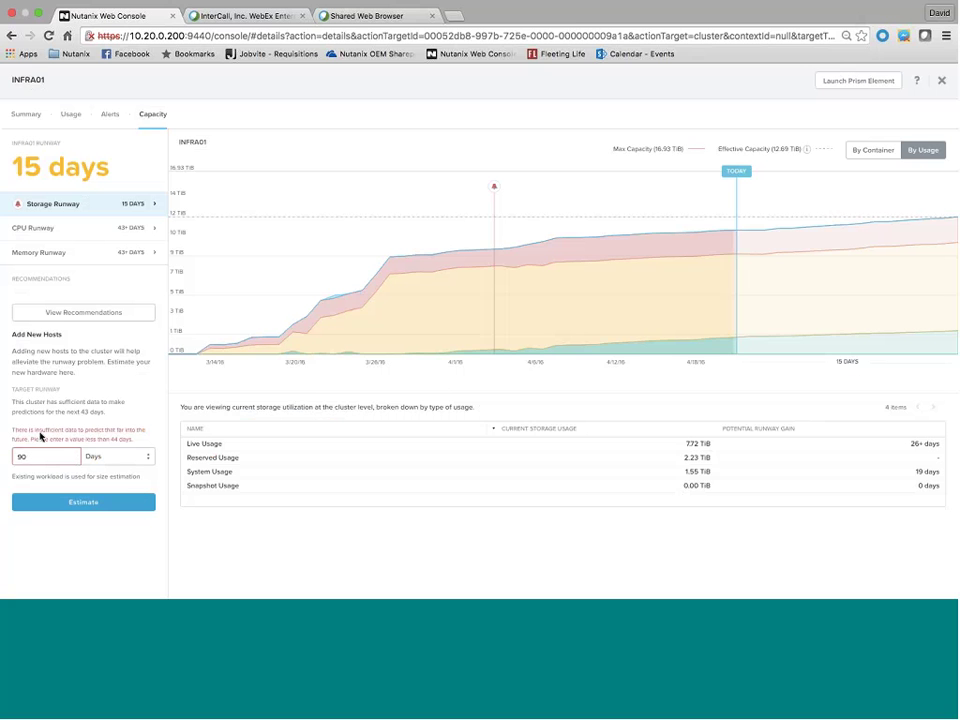
- Set the target runway to 20 days, estimate the new nodes required, review the suggested model and close the estimate
{"action": "left_click", "coordinate": [65, 456]}
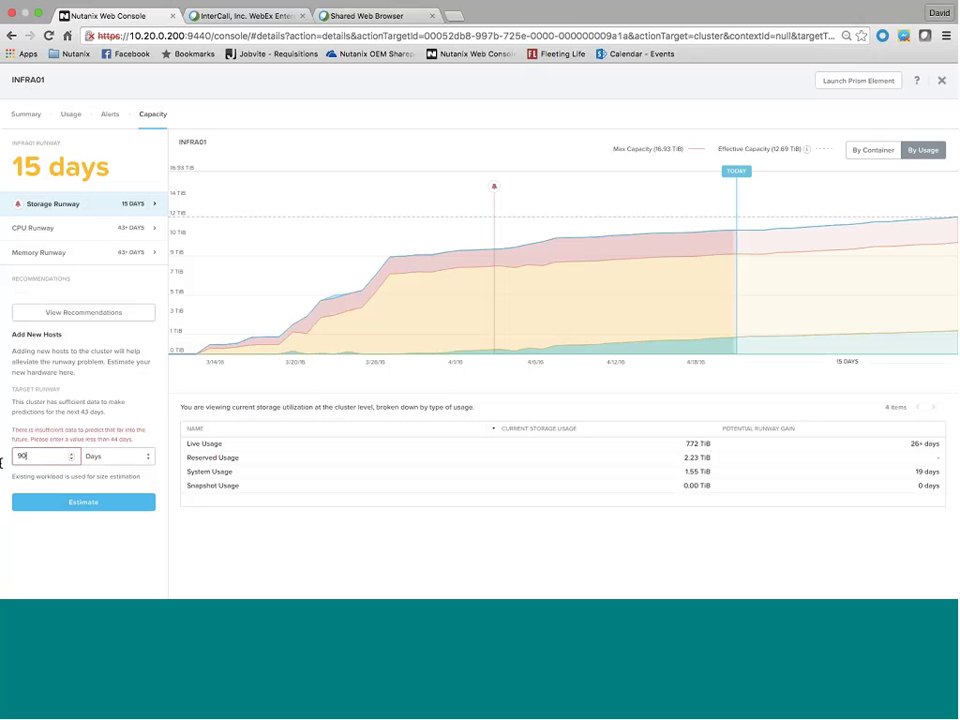
{"action": "key", "text": "super+a"}
{"action": "type", "text": "20"}
{"action": "left_click", "coordinate": [70, 511]}
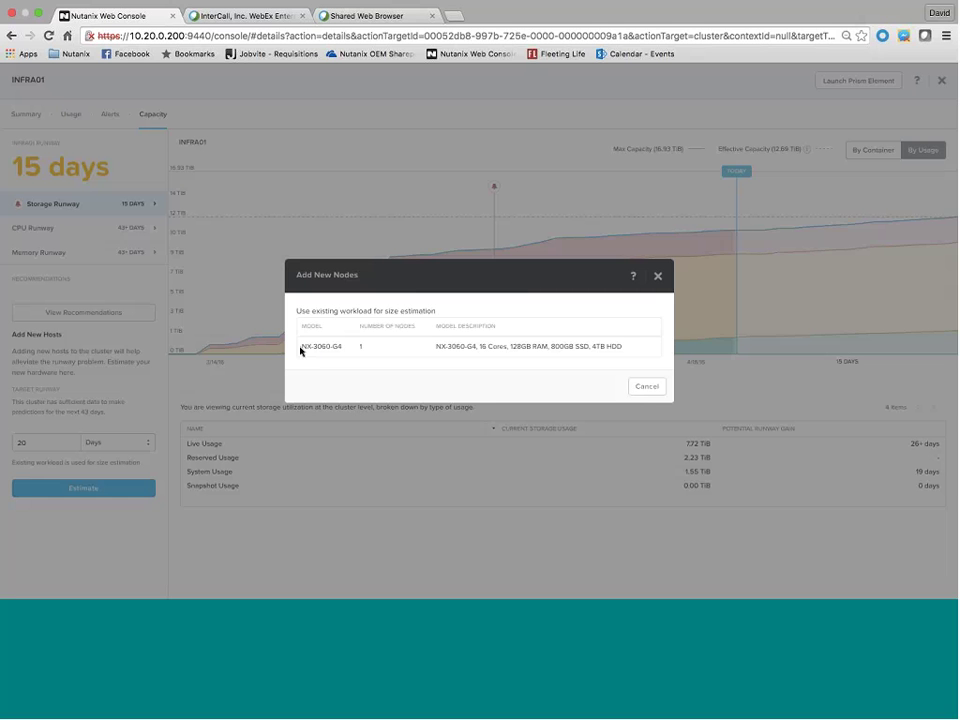
{"action": "left_click_drag", "start_coordinate": [300, 348], "coordinate": [400, 345]}
{"action": "left_click", "coordinate": [631, 364]}
{"action": "left_click", "coordinate": [220, 259]}
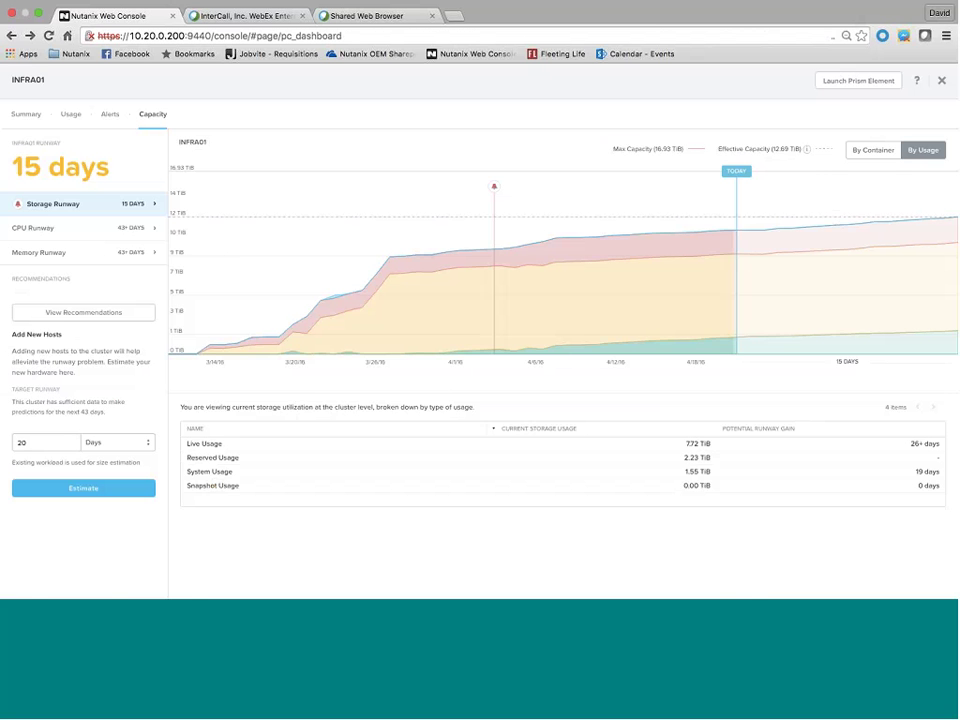
- Leave the INFRA01 details, open cluster Metro-A from the dashboard's CPU usage list and launch its Prism Element console
{"action": "left_click", "coordinate": [941, 80]}
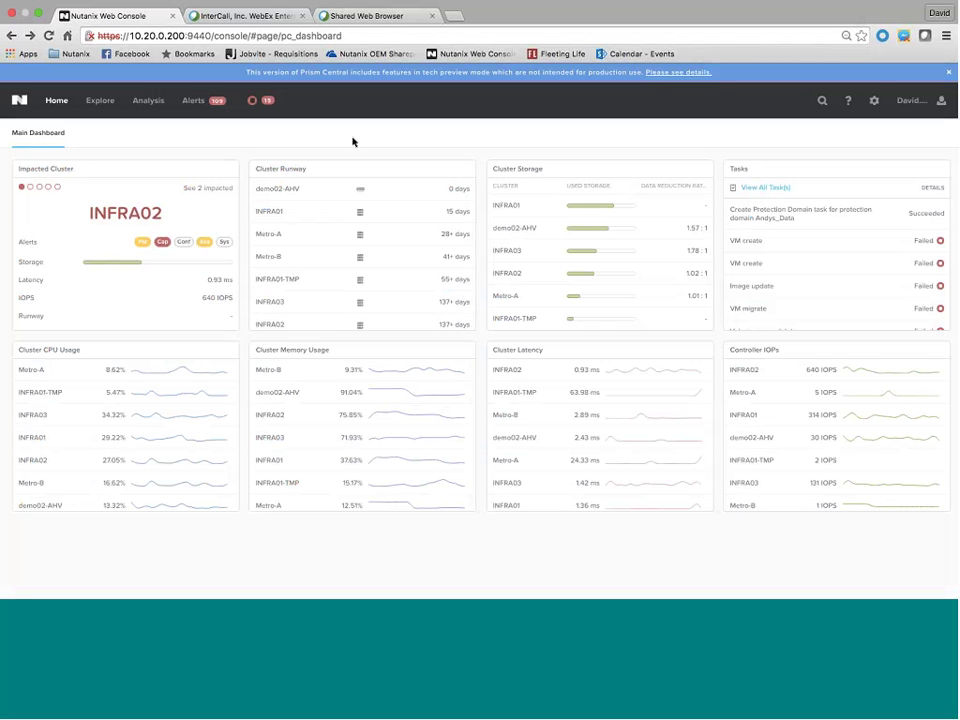
{"action": "left_click", "coordinate": [28, 371]}
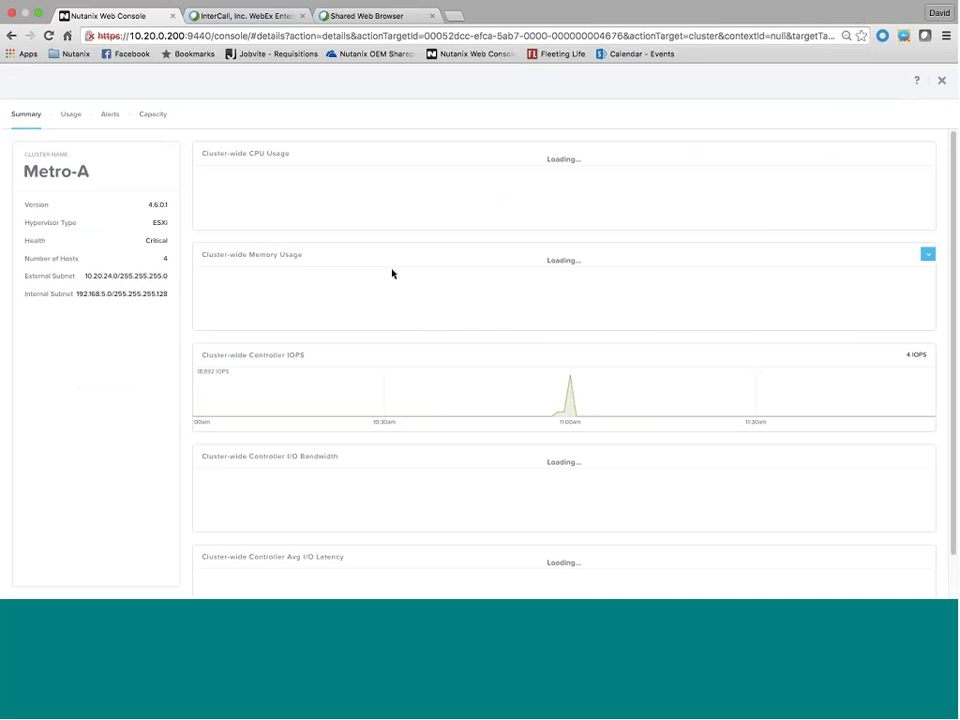
{"action": "left_click", "coordinate": [855, 80]}
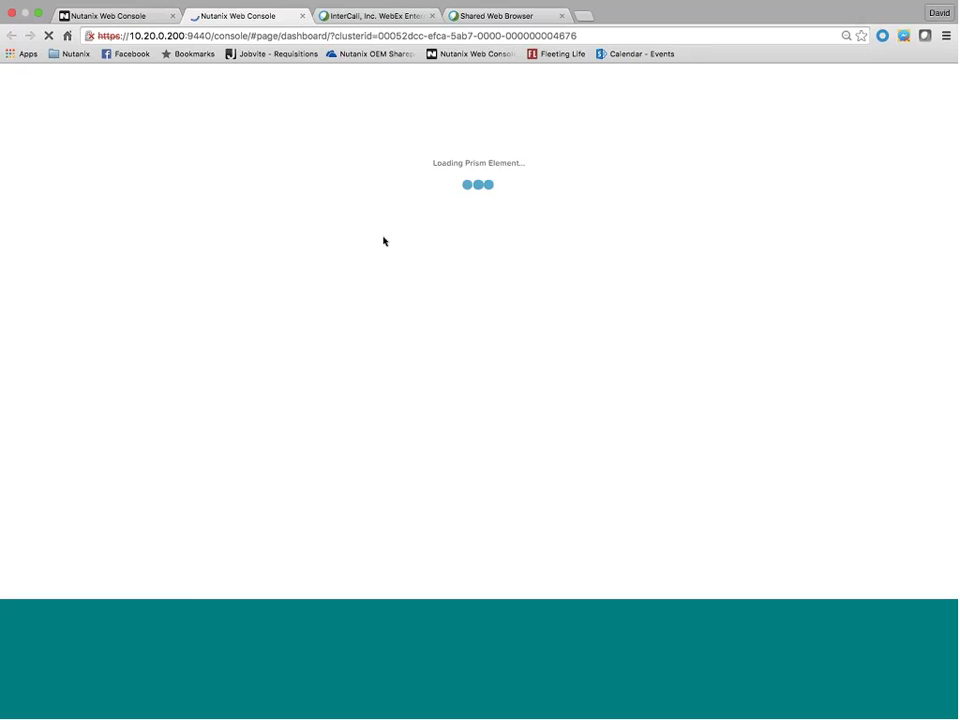
- Close the Metro-A cluster details in Prism Central and return to Metro-A's Prism Element console
{"action": "left_click", "coordinate": [131, 20]}
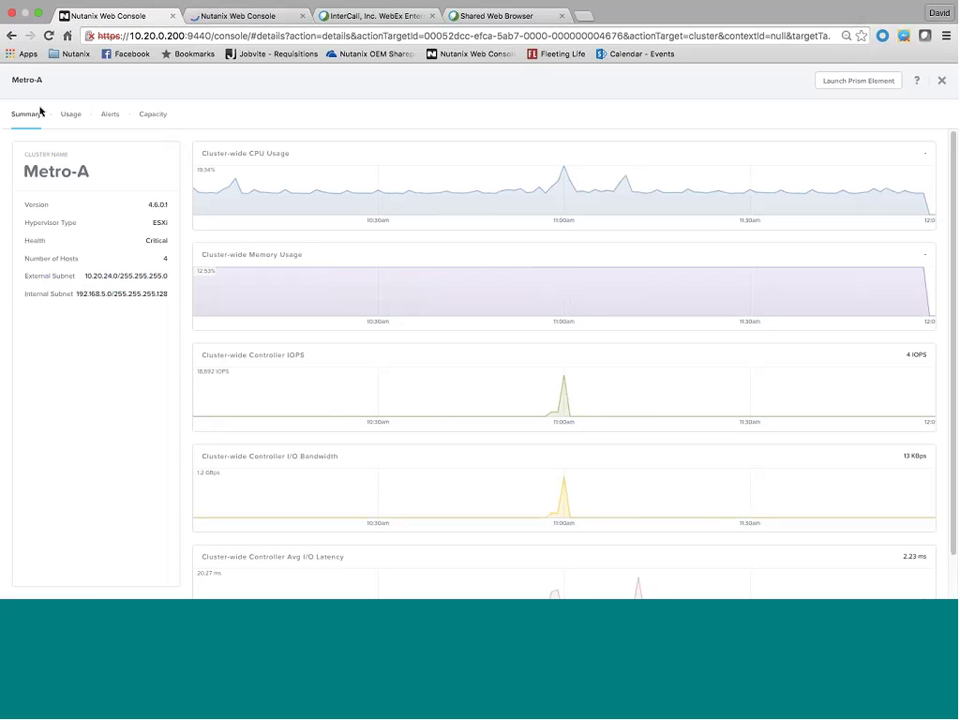
{"action": "left_click", "coordinate": [941, 80]}
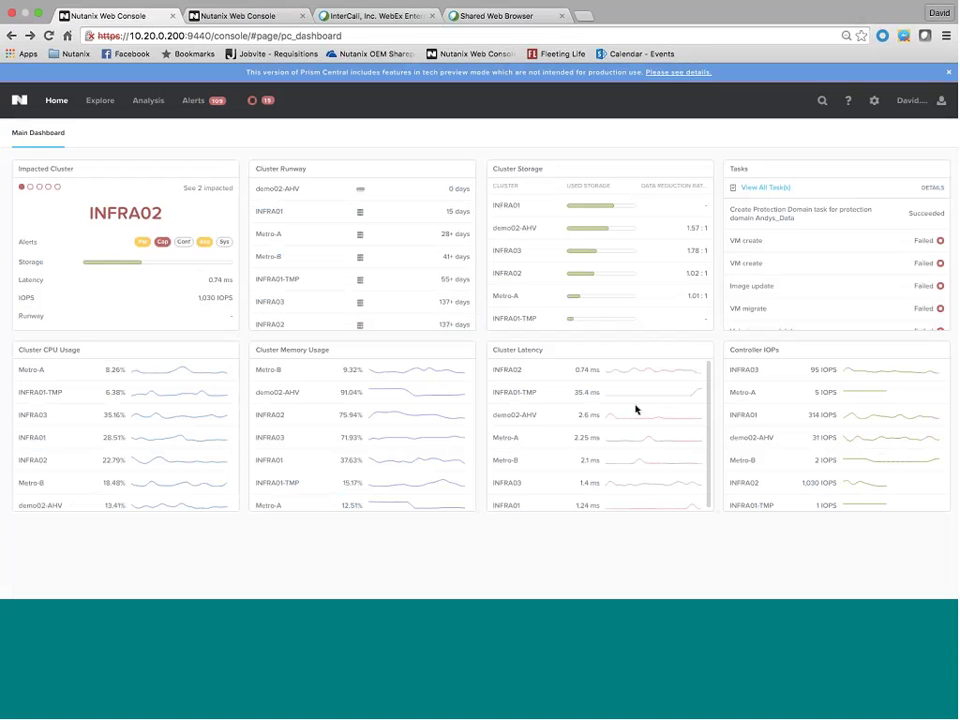
{"action": "left_click", "coordinate": [231, 17]}
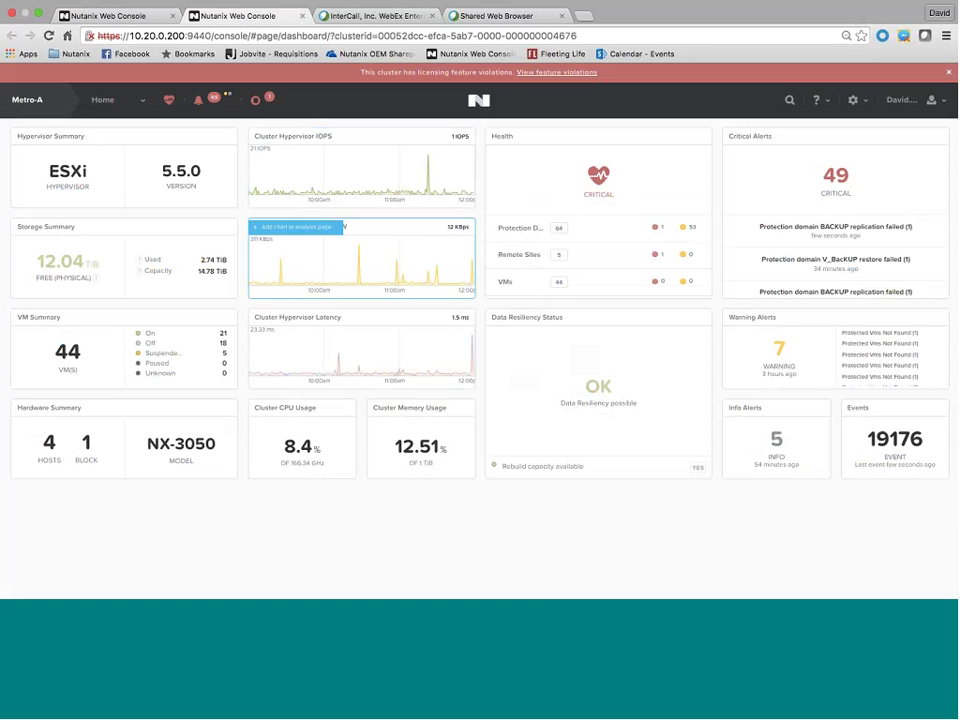
- Open Metro-A's Storage page and view the storage diagram's performance summary
{"action": "left_click", "coordinate": [103, 100]}
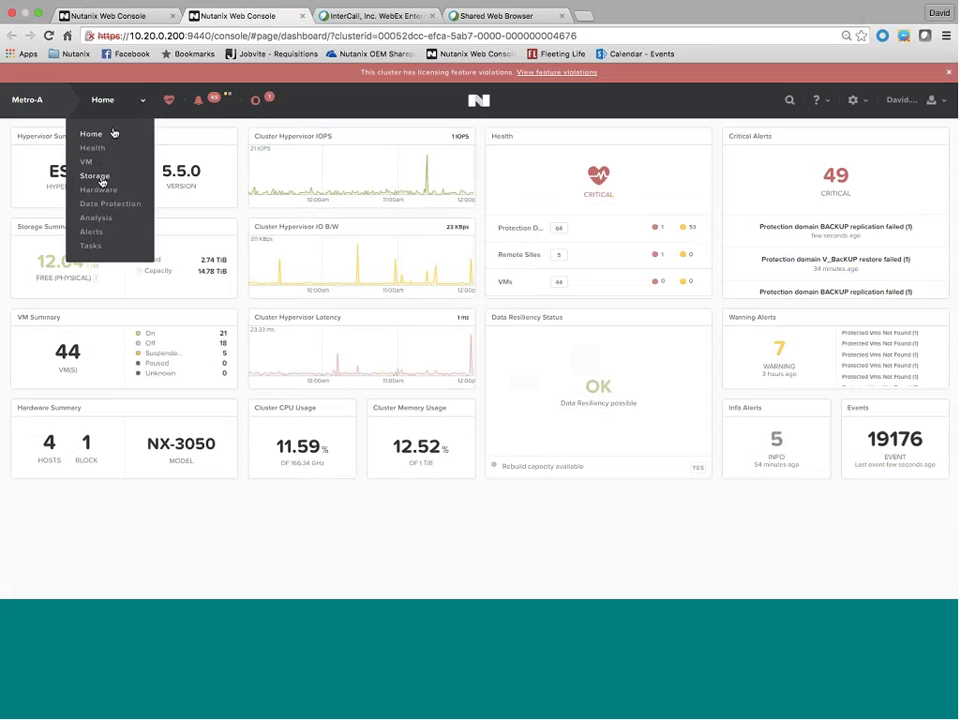
{"action": "left_click", "coordinate": [96, 175]}
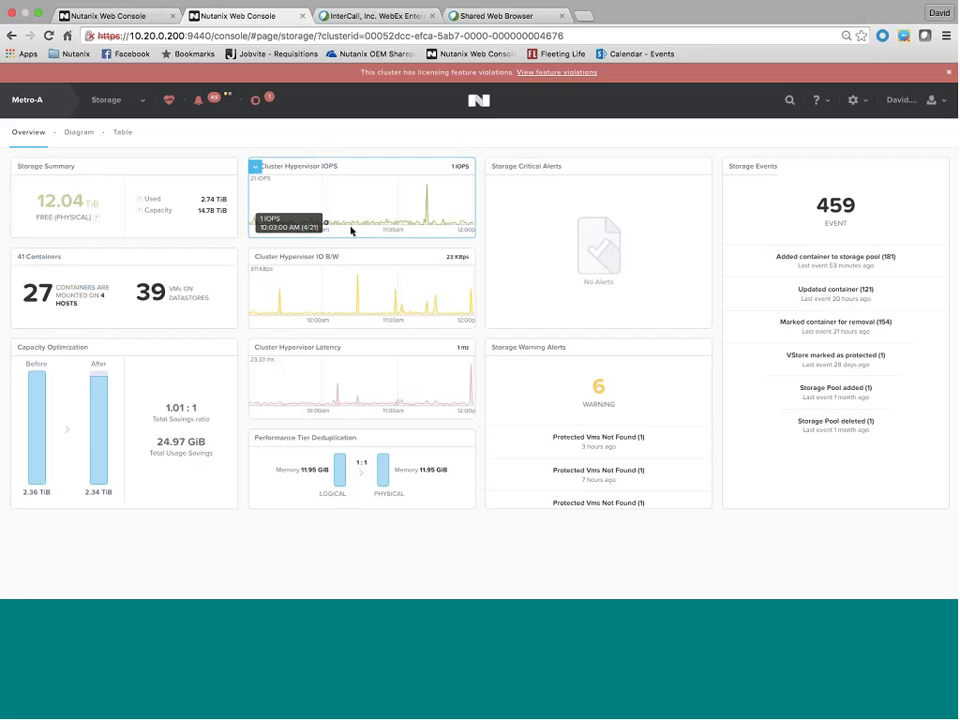
{"action": "left_click", "coordinate": [80, 133]}
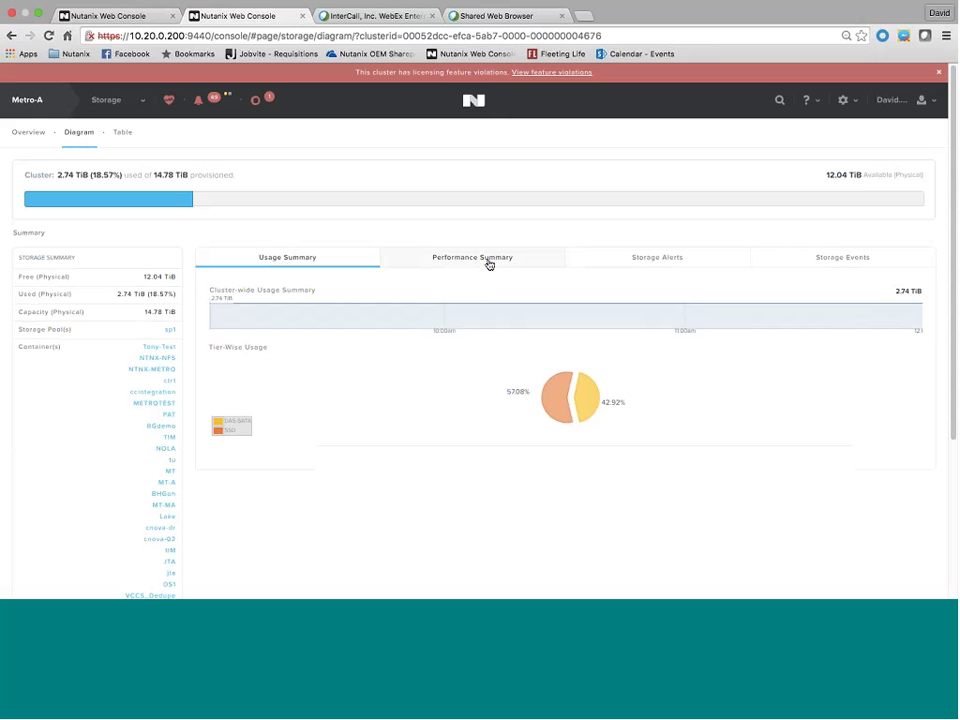
{"action": "left_click", "coordinate": [429, 259]}
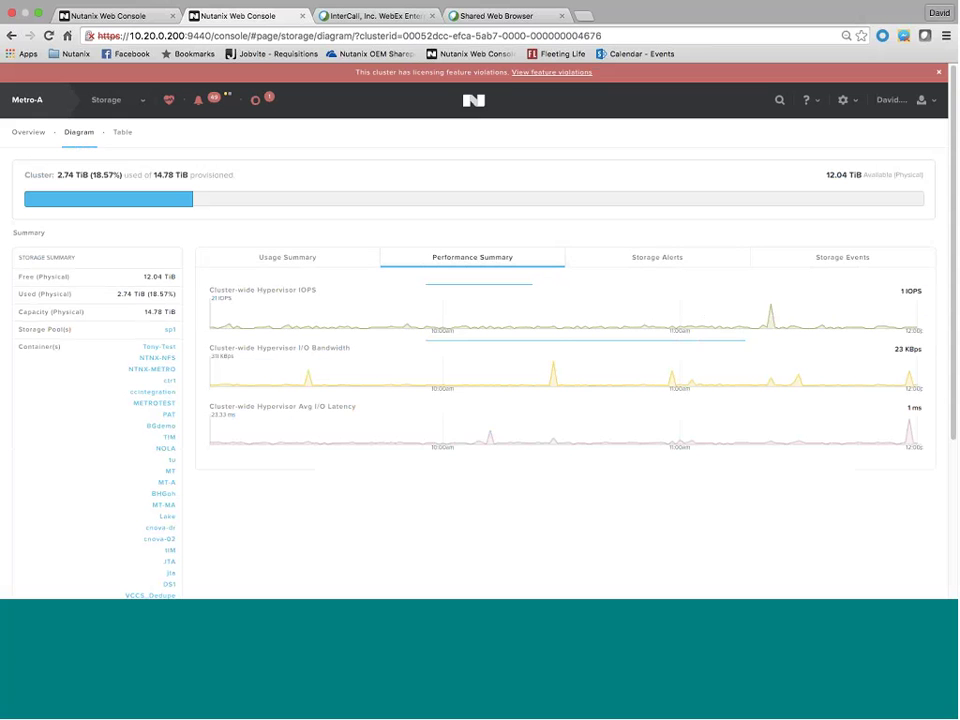
- Show the storage table for containers and browse forward to the third page of entries
{"action": "left_click", "coordinate": [124, 134]}
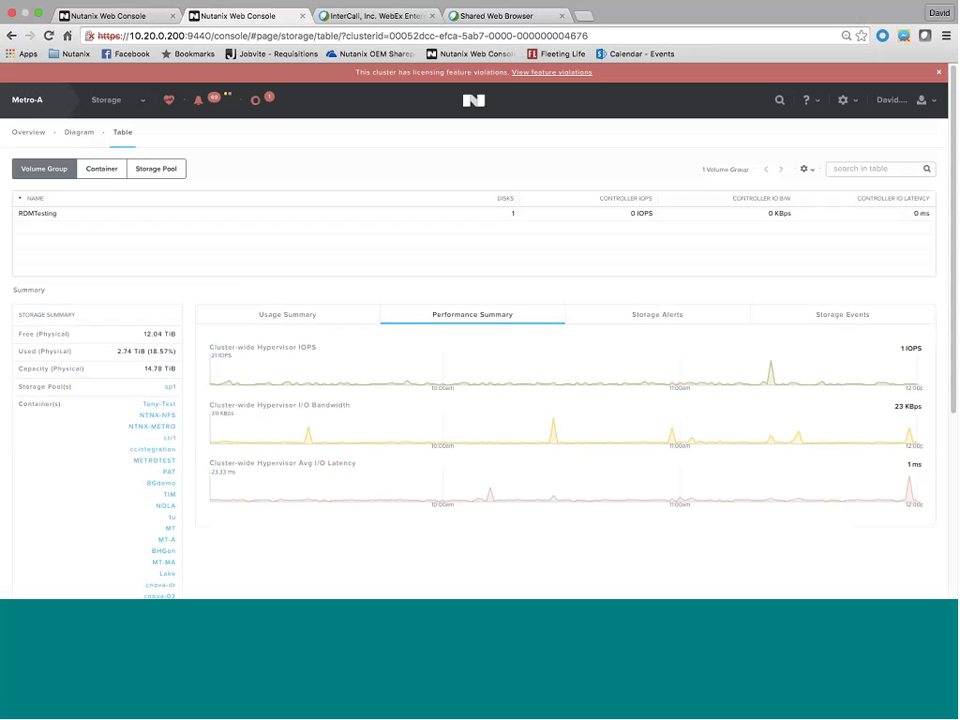
{"action": "left_click", "coordinate": [105, 172]}
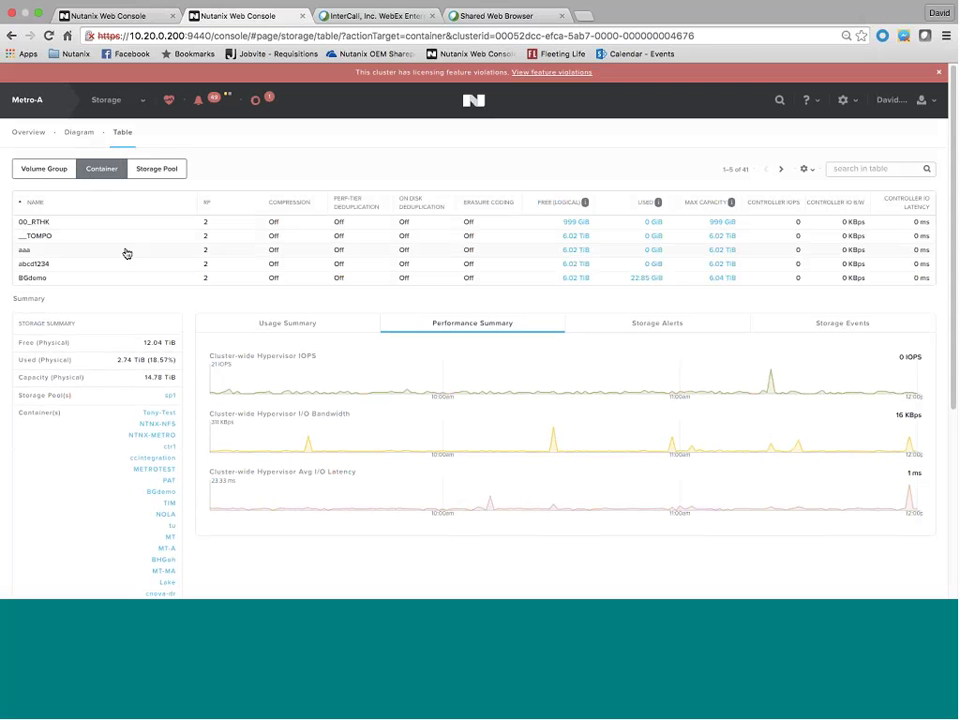
{"action": "scroll", "coordinate": [125, 253], "scroll_direction": "down", "scroll_amount": 1}
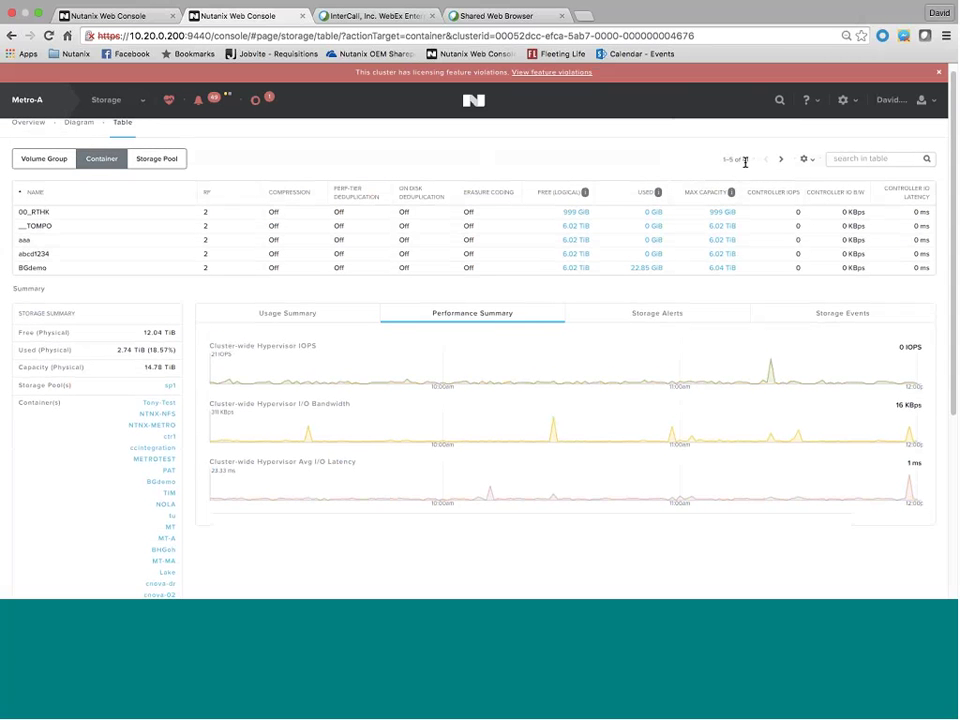
{"action": "left_click", "coordinate": [781, 160]}
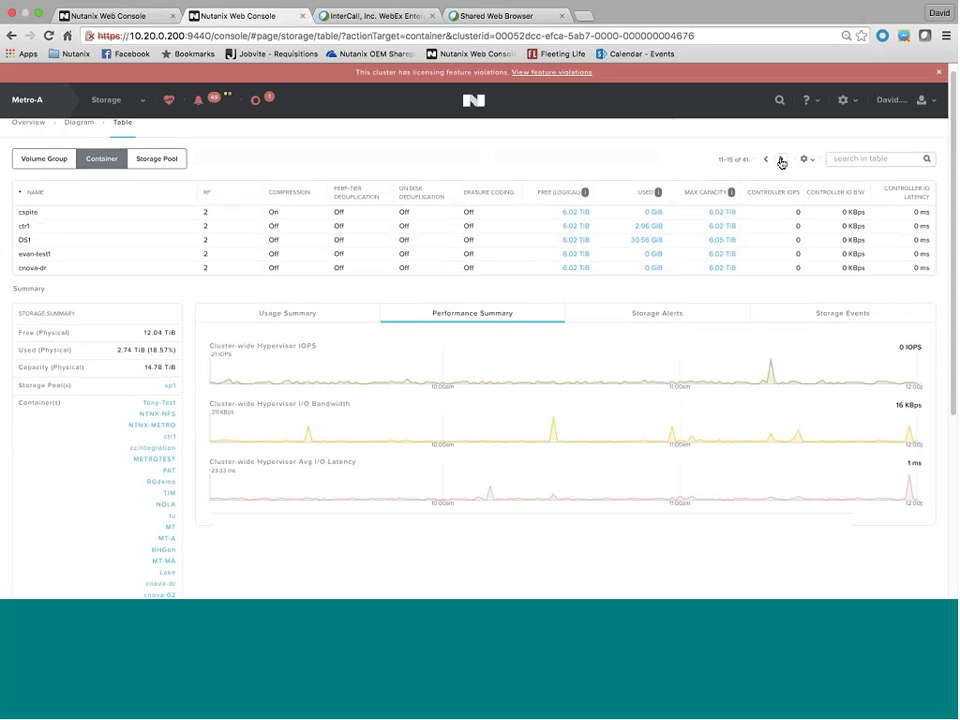
{"action": "scroll", "coordinate": [560, 160], "scroll_direction": "up", "scroll_amount": 1}
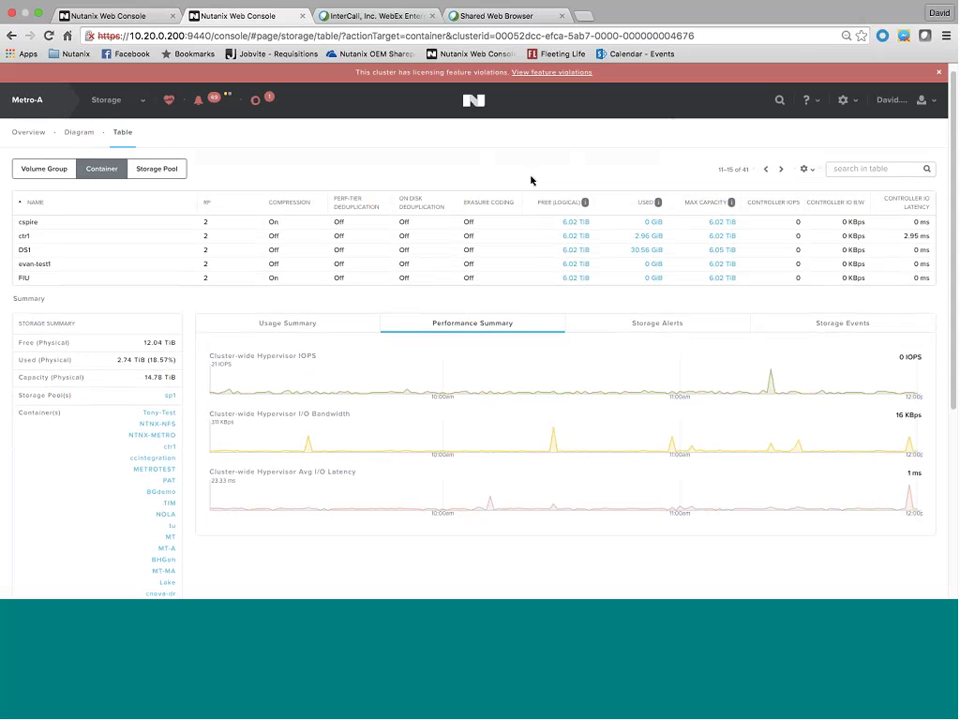
- Open the cluster's VM page and display the table of all virtual machines
{"action": "left_click", "coordinate": [103, 99]}
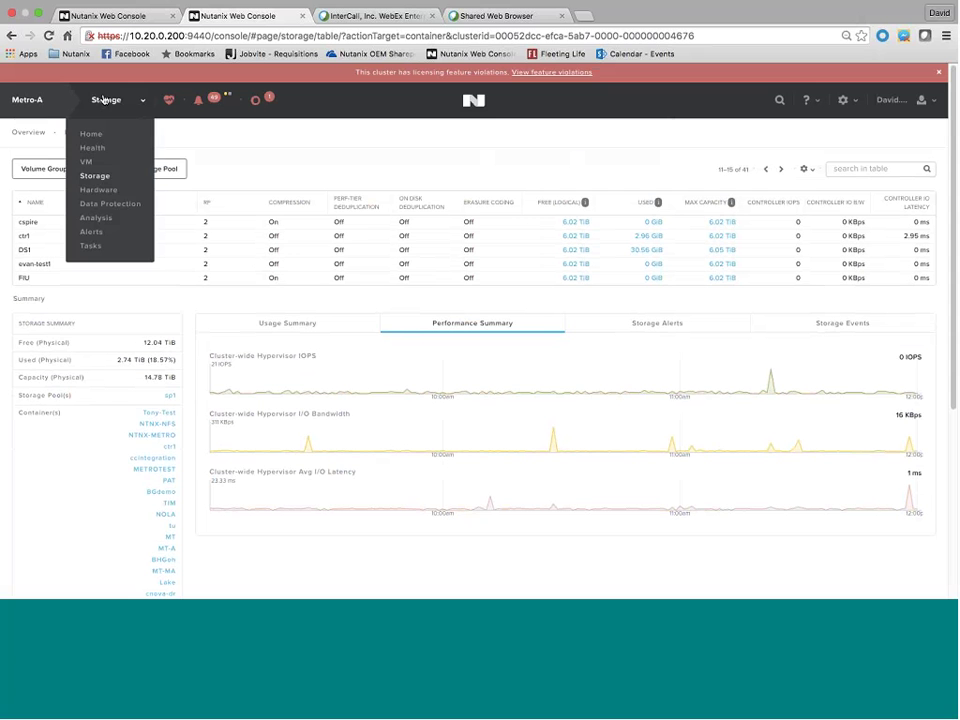
{"action": "left_click", "coordinate": [87, 163]}
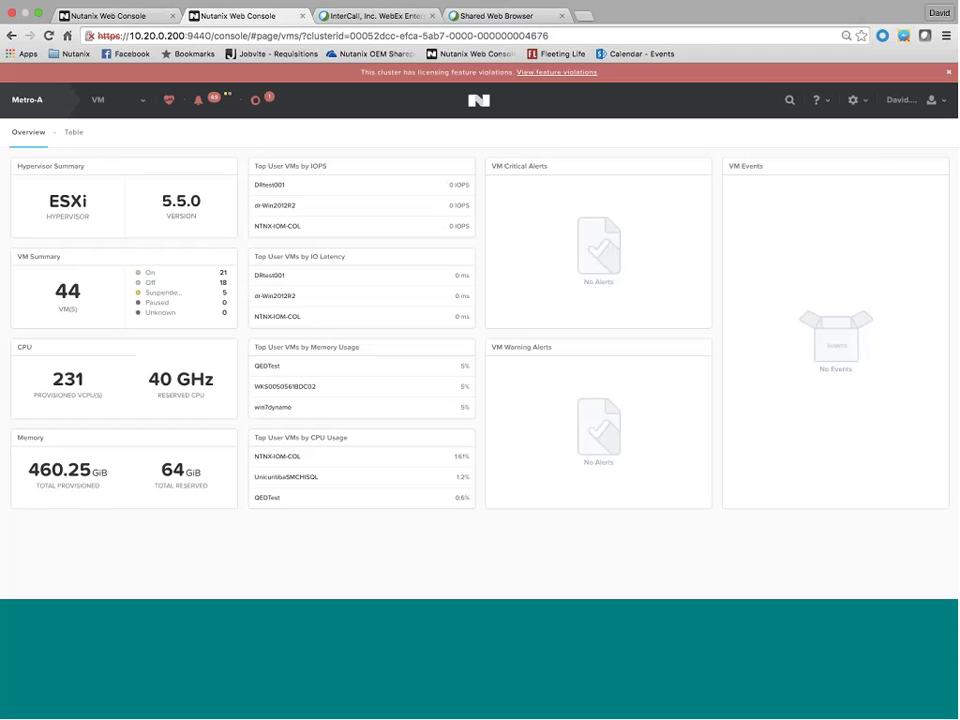
{"action": "left_click", "coordinate": [76, 134]}
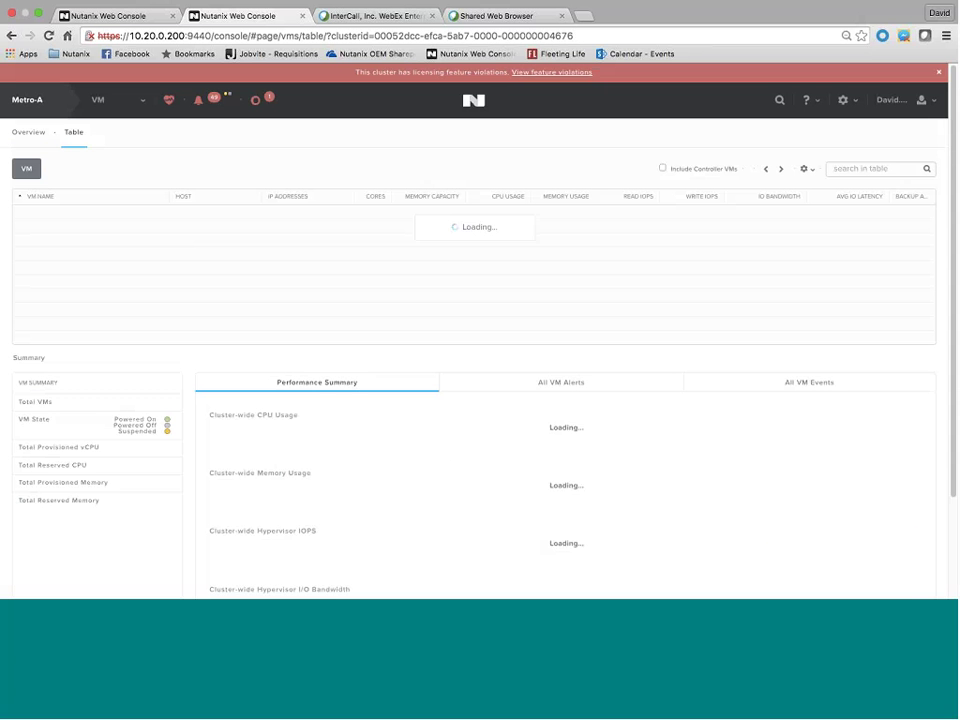
{"action": "scroll", "coordinate": [154, 460], "scroll_direction": "down", "scroll_amount": 1}
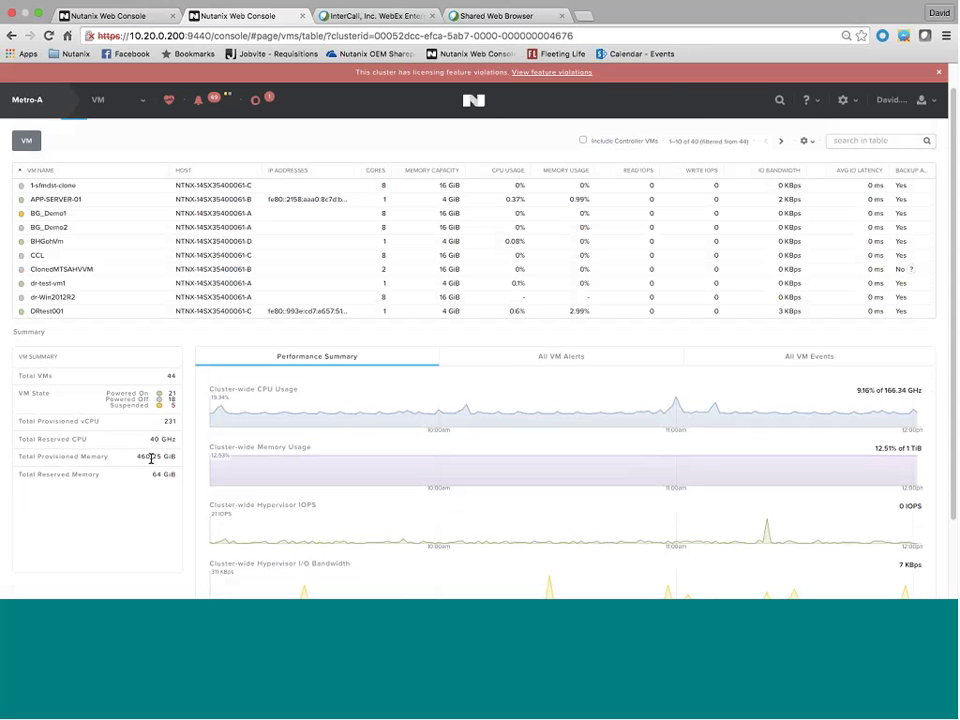
- Examine the VM details and performance charts of BG_Demo1, including its host, guest OS, container and protection domain
{"action": "left_click", "coordinate": [57, 218]}
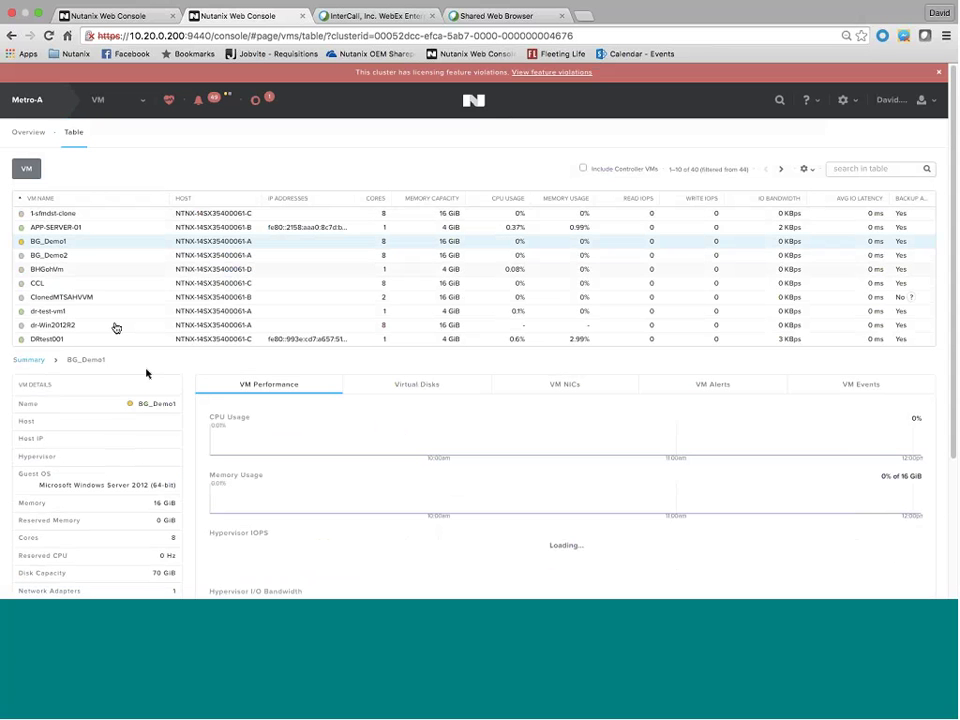
{"action": "scroll", "coordinate": [175, 376], "scroll_direction": "down", "scroll_amount": 4}
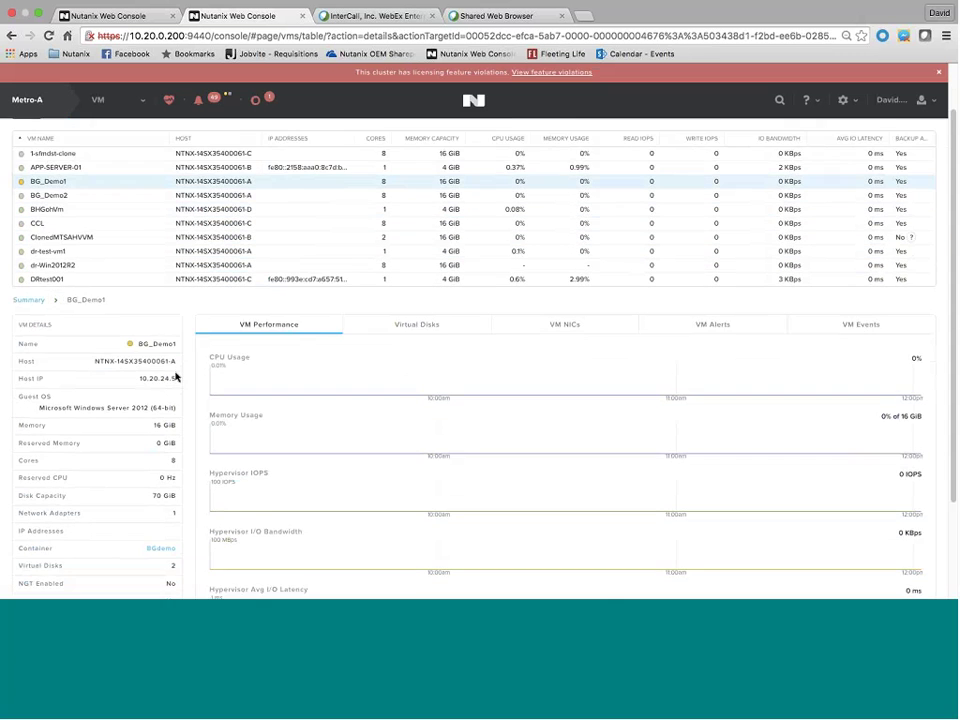
{"action": "scroll", "coordinate": [175, 376], "scroll_direction": "down", "scroll_amount": 1}
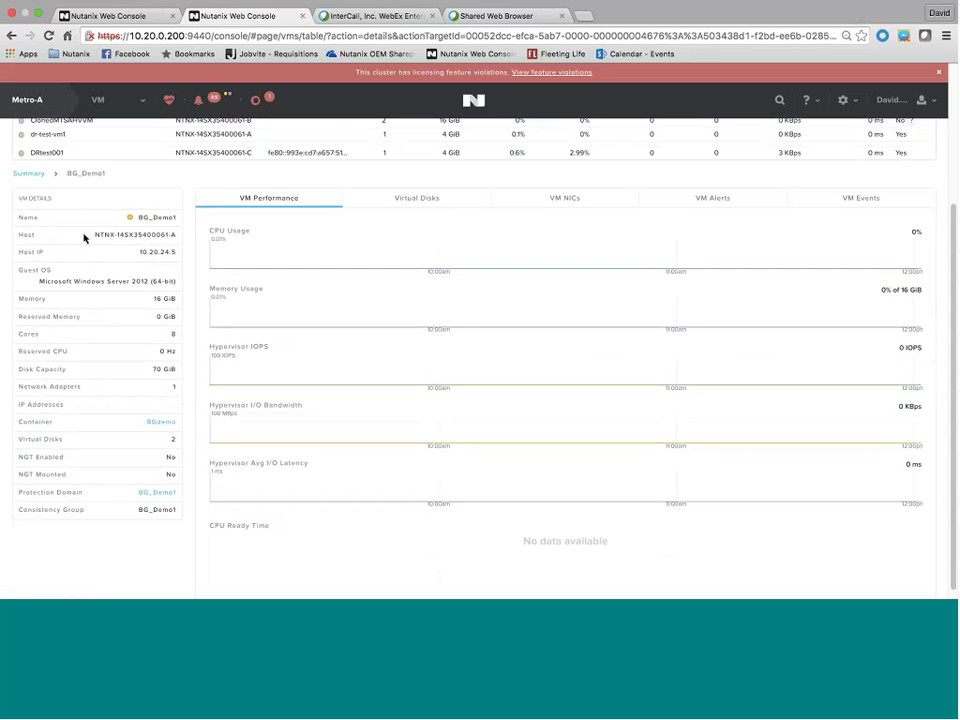
{"action": "left_click_drag", "start_coordinate": [85, 237], "coordinate": [270, 198]}
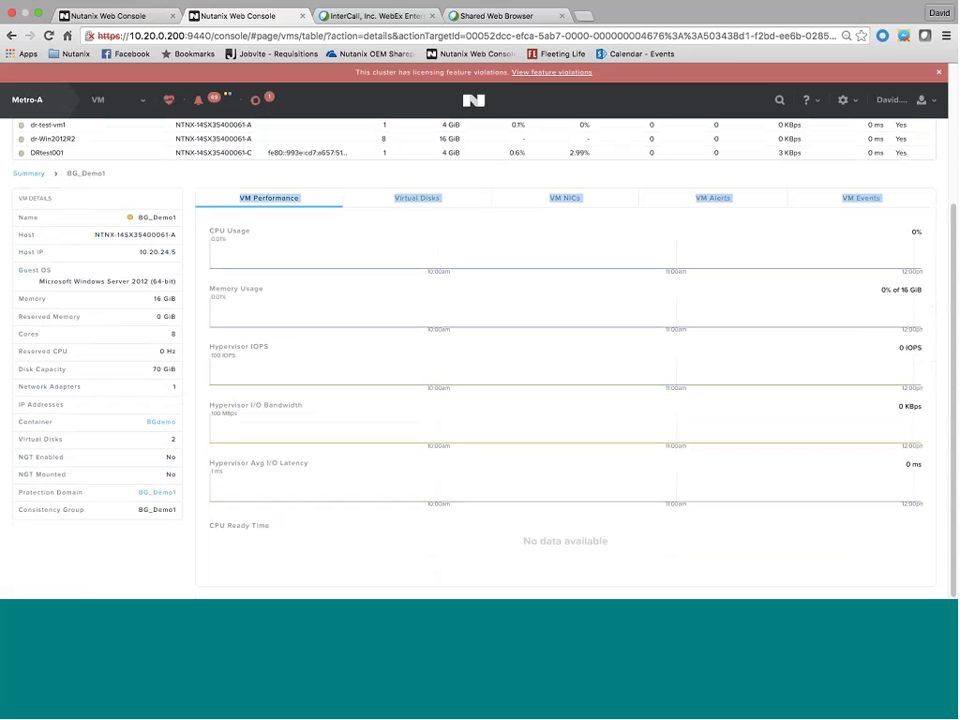
{"action": "left_click", "coordinate": [270, 198]}
{"action": "triple_click", "coordinate": [34, 270]}
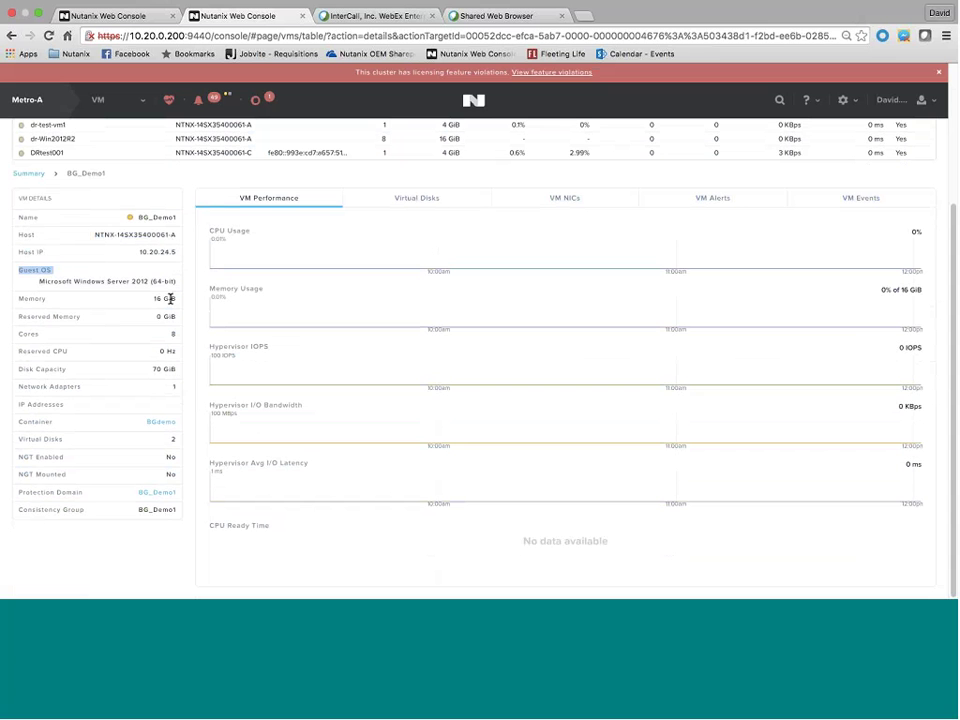
{"action": "scroll", "coordinate": [148, 565], "scroll_direction": "up", "scroll_amount": 1}
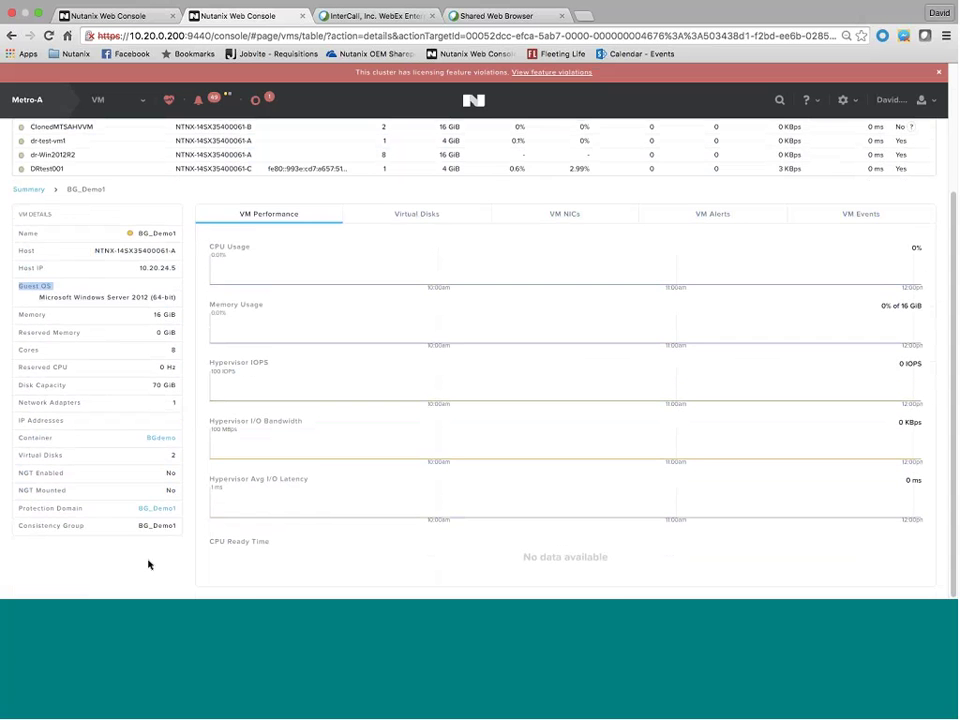
{"action": "scroll", "coordinate": [148, 563], "scroll_direction": "up", "scroll_amount": 2}
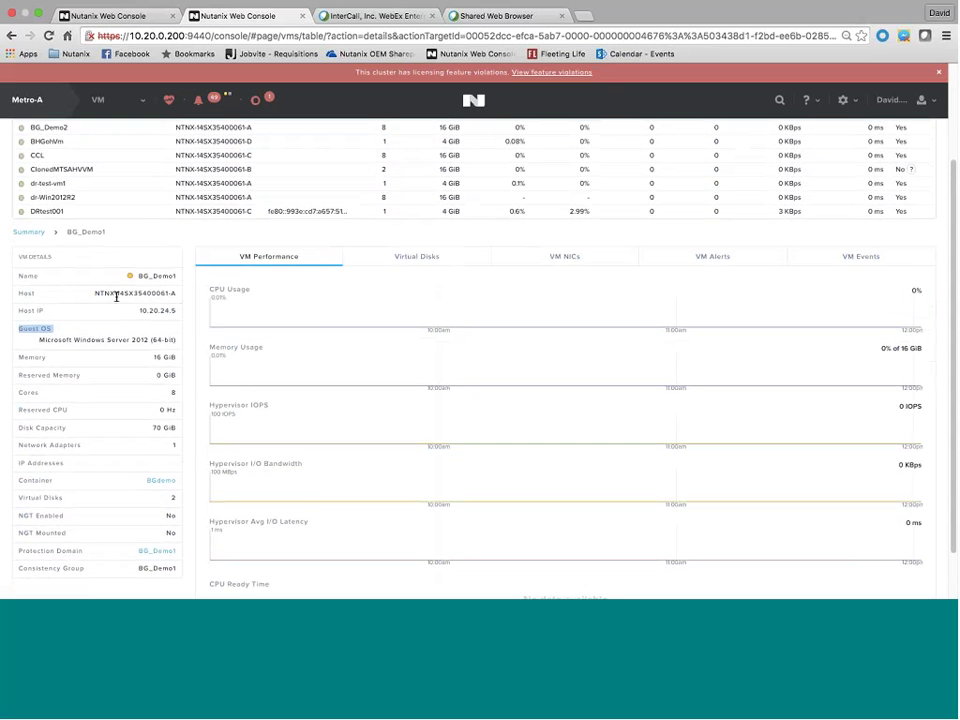
- View the details of dr-Win2012R2, then examine APP-SERVER-01's VM details and all its performance charts
{"action": "left_click", "coordinate": [70, 198]}
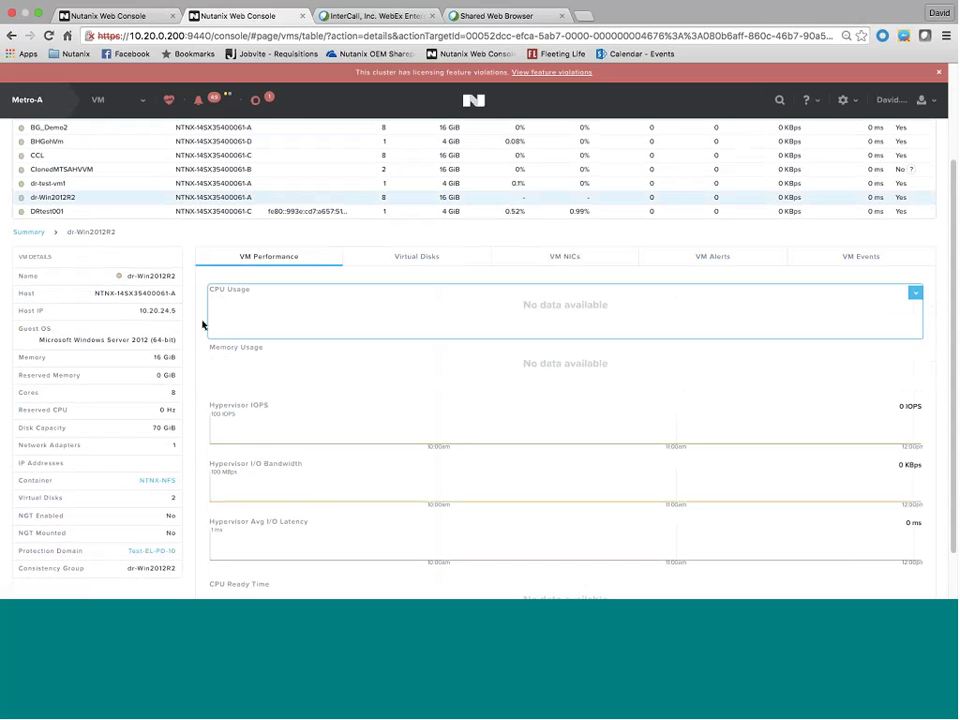
{"action": "scroll", "coordinate": [171, 235], "scroll_direction": "up", "scroll_amount": 5}
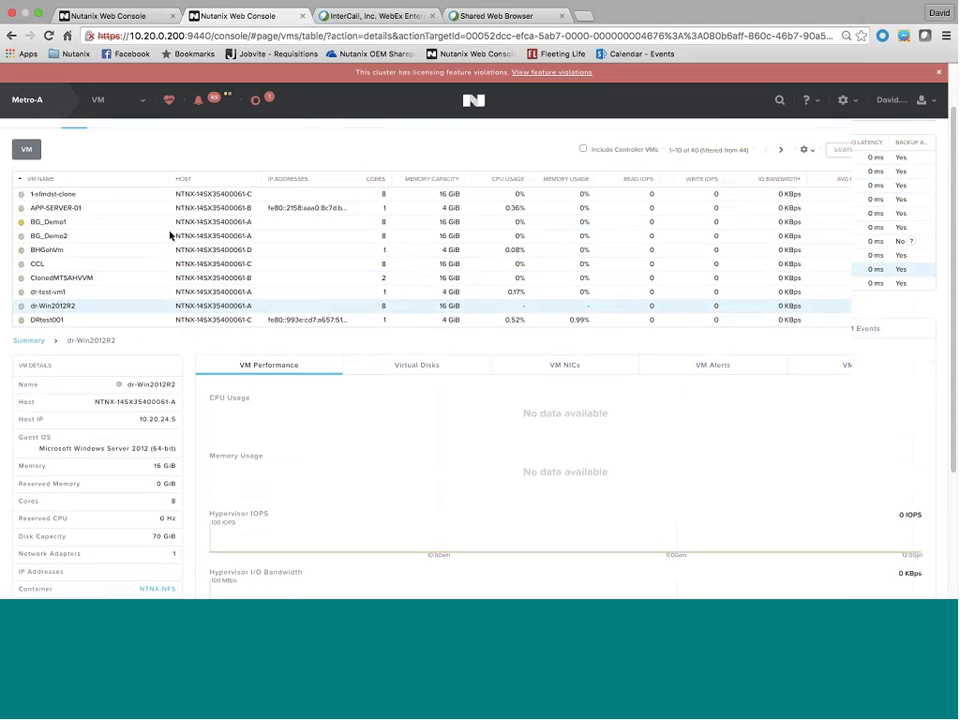
{"action": "left_click", "coordinate": [71, 214]}
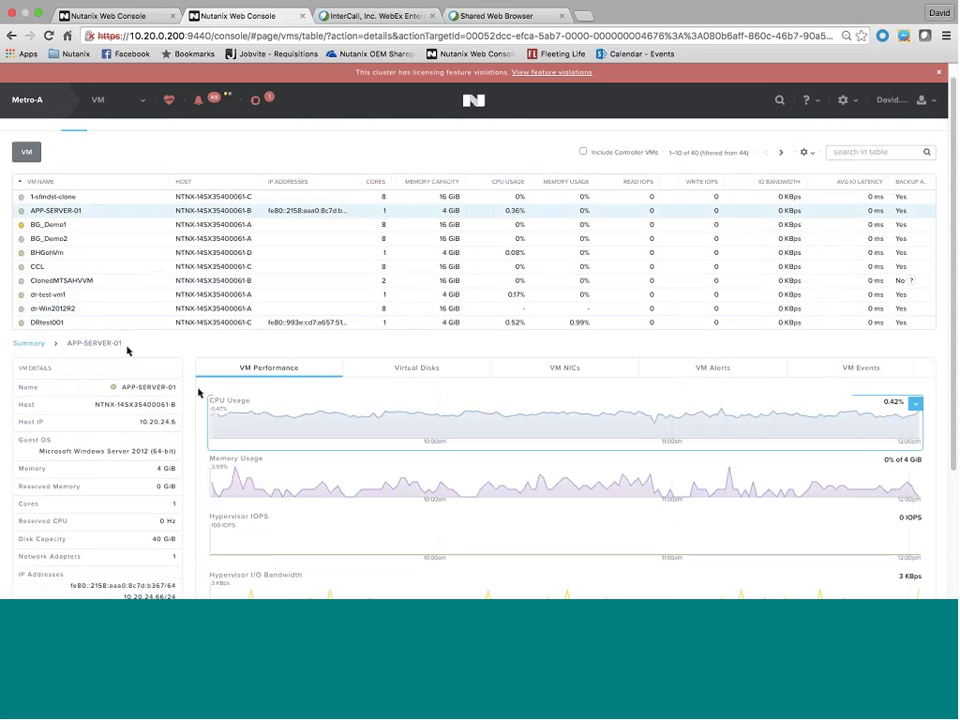
{"action": "scroll", "coordinate": [197, 393], "scroll_direction": "down", "scroll_amount": 3}
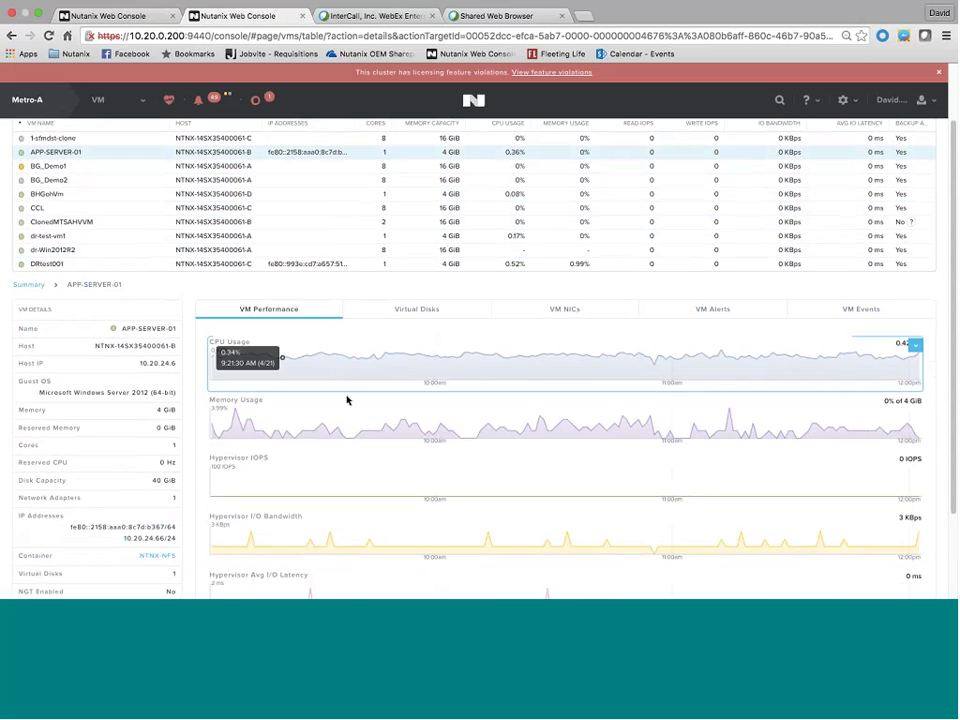
{"action": "scroll", "coordinate": [340, 432], "scroll_direction": "down", "scroll_amount": 2}
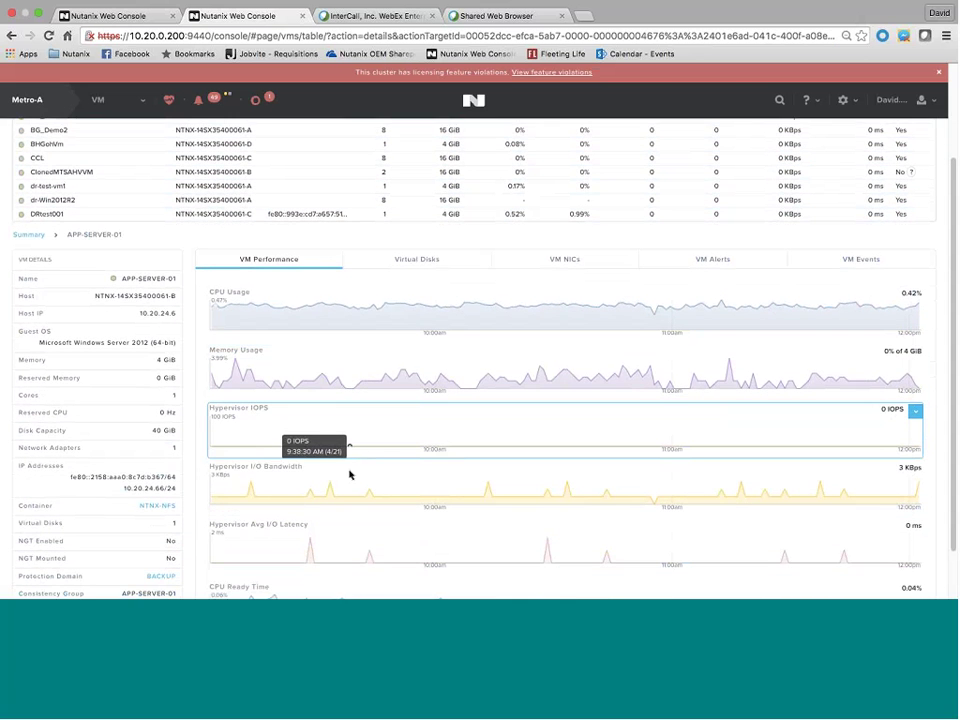
{"action": "scroll", "coordinate": [350, 475], "scroll_direction": "down", "scroll_amount": 2}
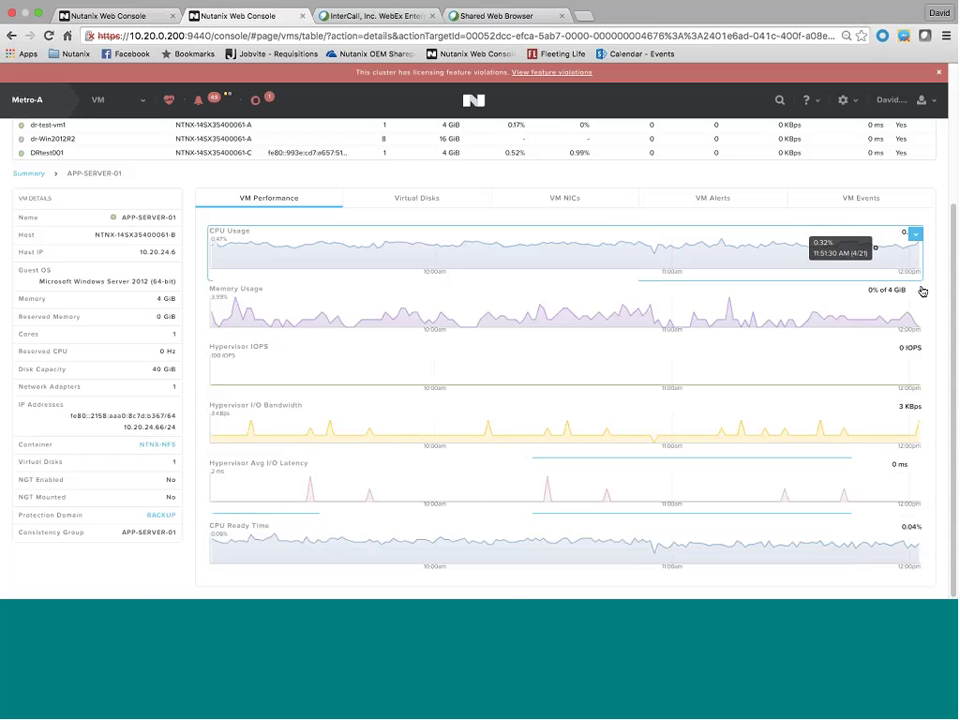
- Open APP-SERVER-01's CPU Usage chart in Analysis and narrow the timeline to the period around 11:00 AM after the usage dip
{"action": "left_click", "coordinate": [915, 238]}
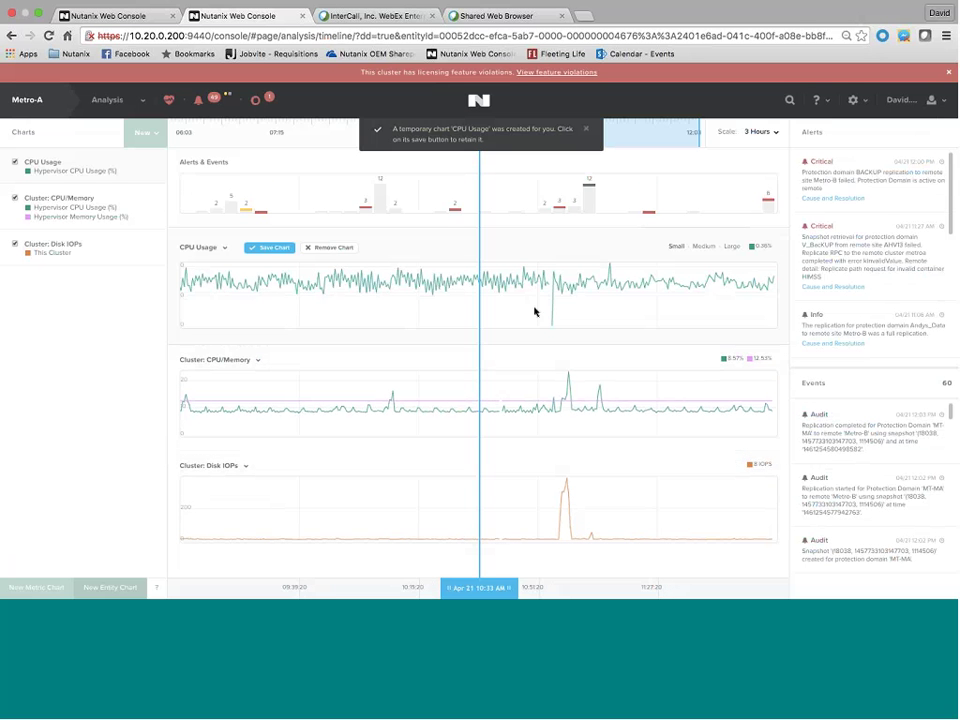
{"action": "left_click_drag", "start_coordinate": [559, 274], "coordinate": [606, 279]}
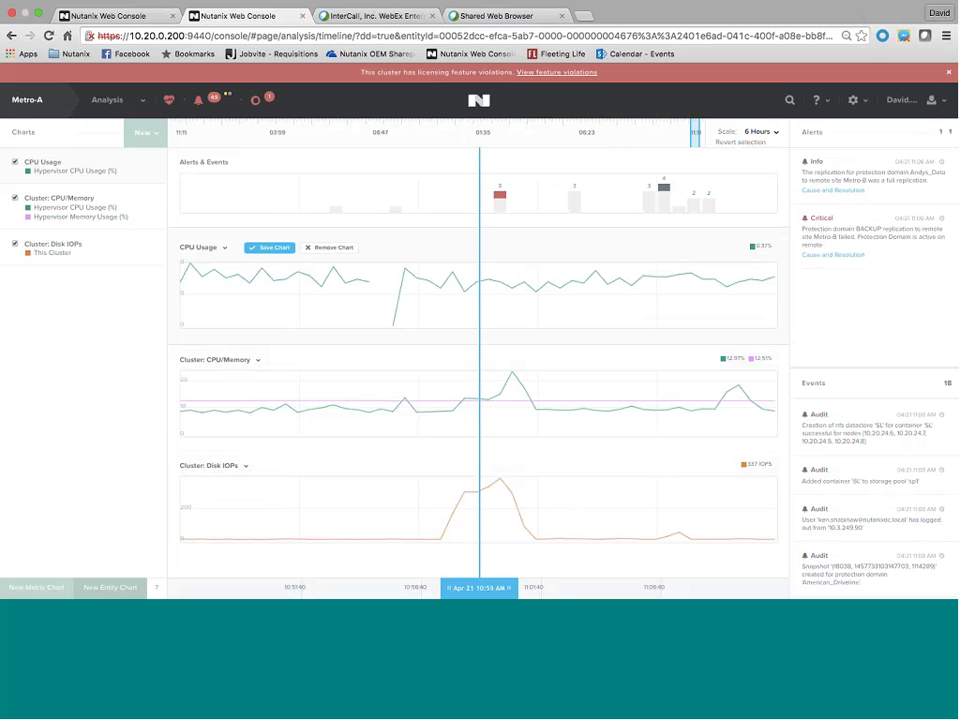
- Open the cluster's Hardware page and view the host table and the diagram of the NX-3050 block
{"action": "left_click", "coordinate": [100, 103]}
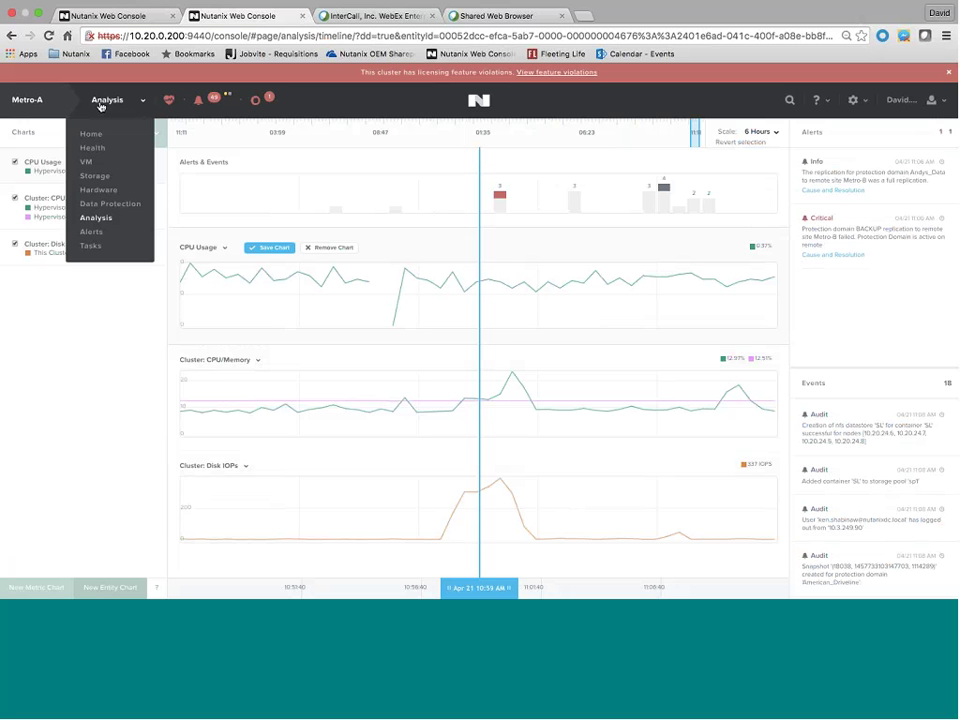
{"action": "left_click", "coordinate": [97, 197]}
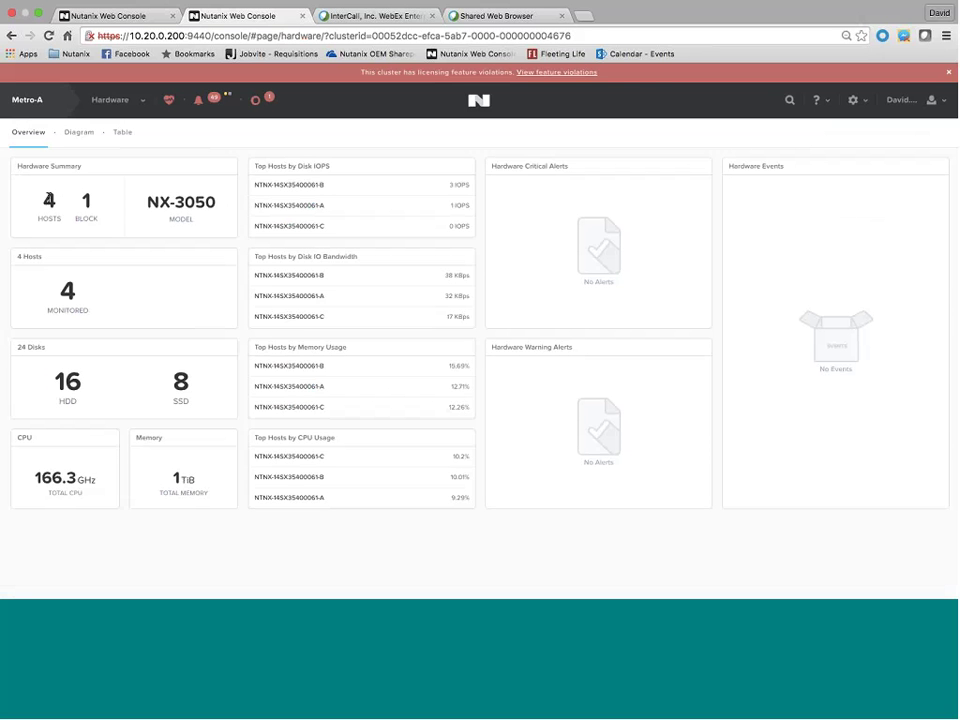
{"action": "left_click", "coordinate": [121, 134]}
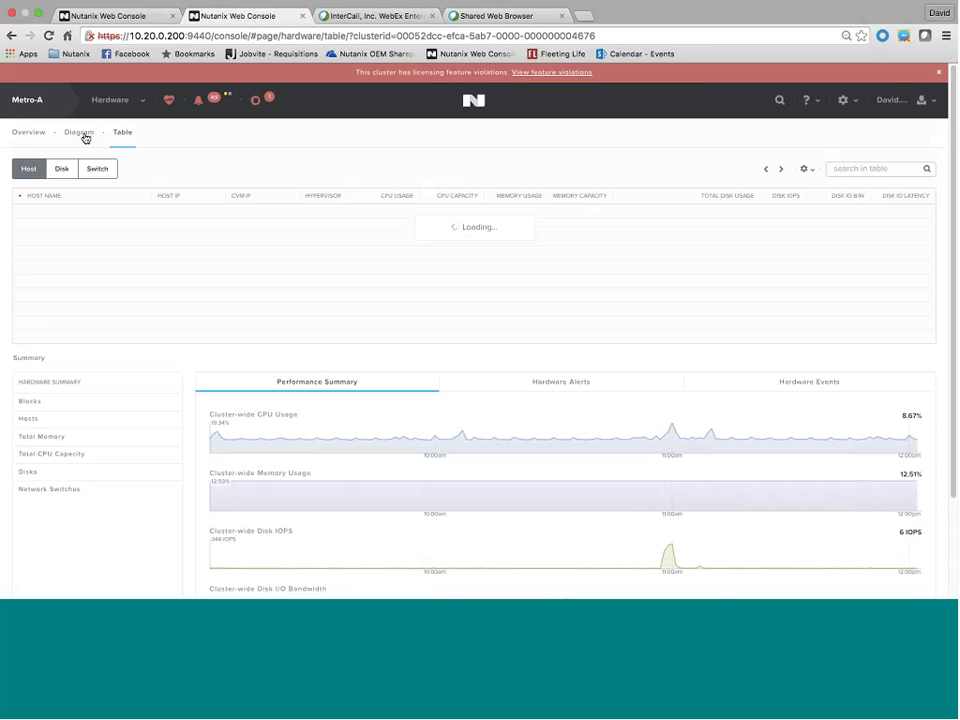
{"action": "left_click", "coordinate": [84, 134]}
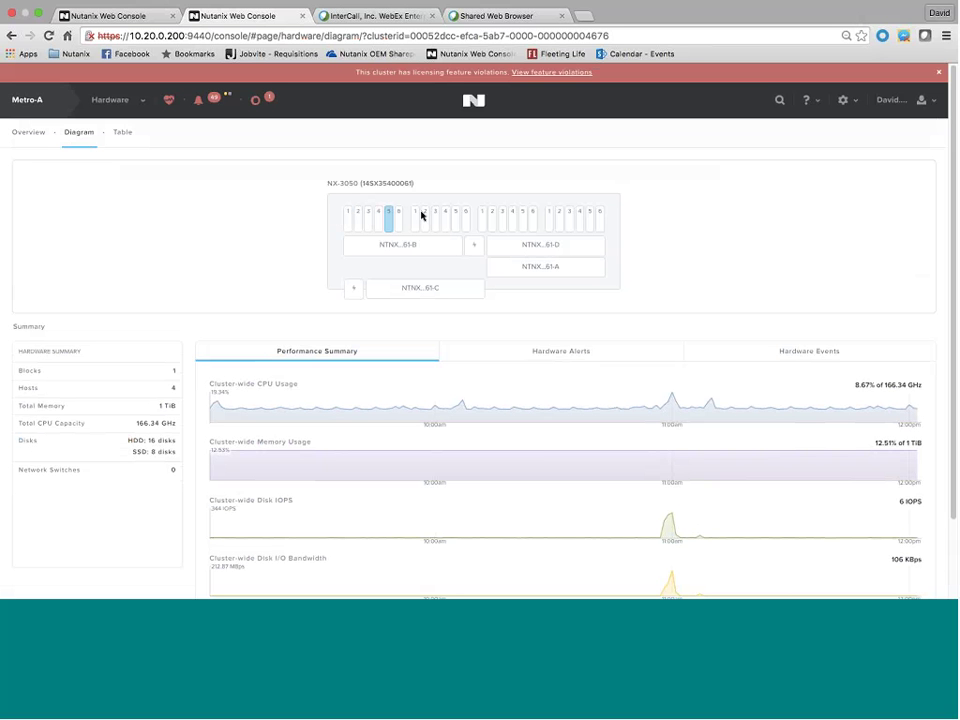
- Examine the disk details of slot 1 on the NX-3050 block, including storage tier, capacity and usage, then those of slot 5
{"action": "left_click", "coordinate": [348, 219]}
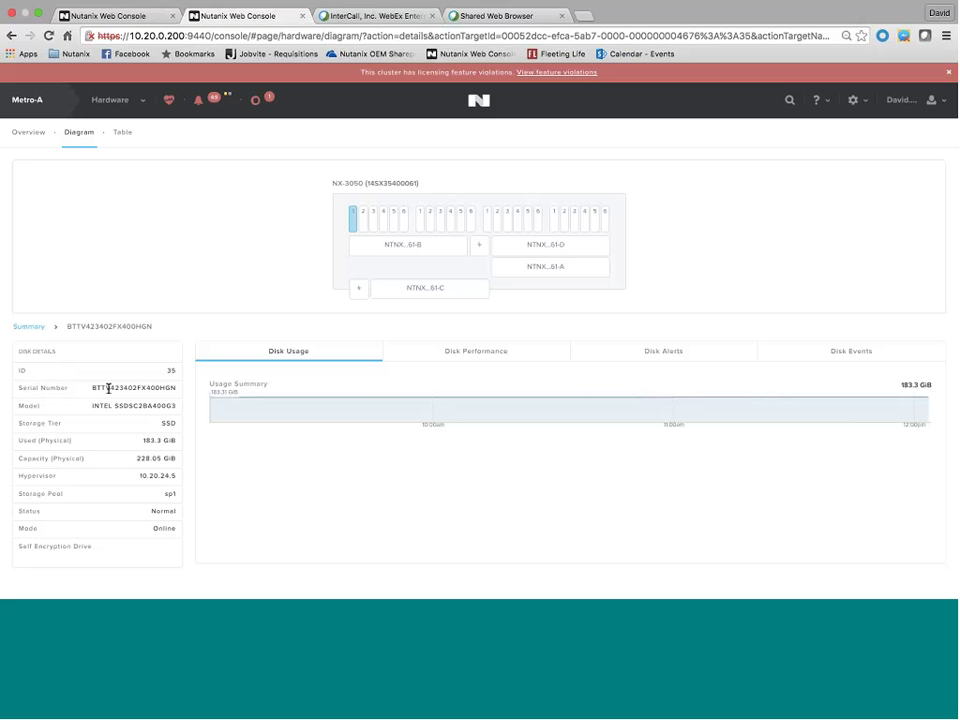
{"action": "left_click_drag", "start_coordinate": [91, 405], "coordinate": [178, 423]}
{"action": "left_click_drag", "start_coordinate": [136, 458], "coordinate": [178, 458]}
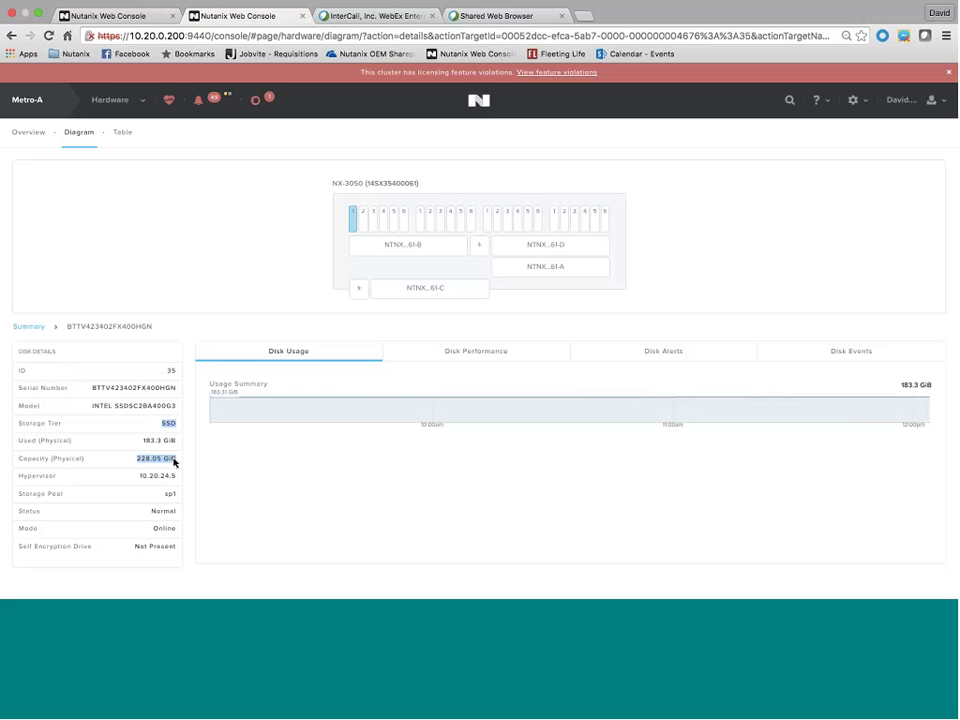
{"action": "double_click", "coordinate": [151, 440]}
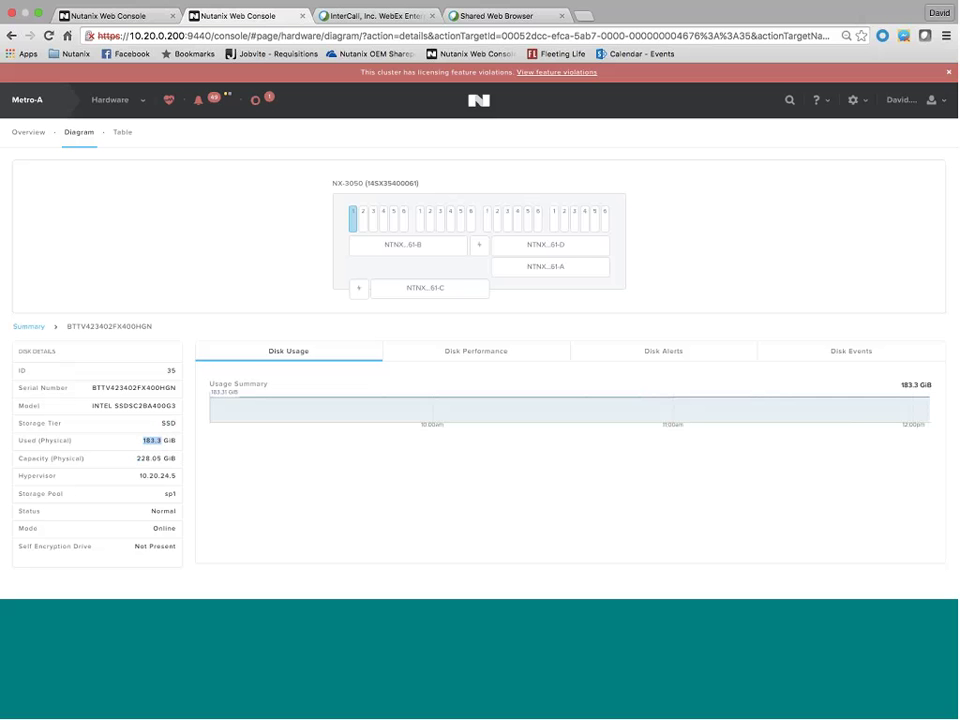
{"action": "left_click", "coordinate": [396, 228]}
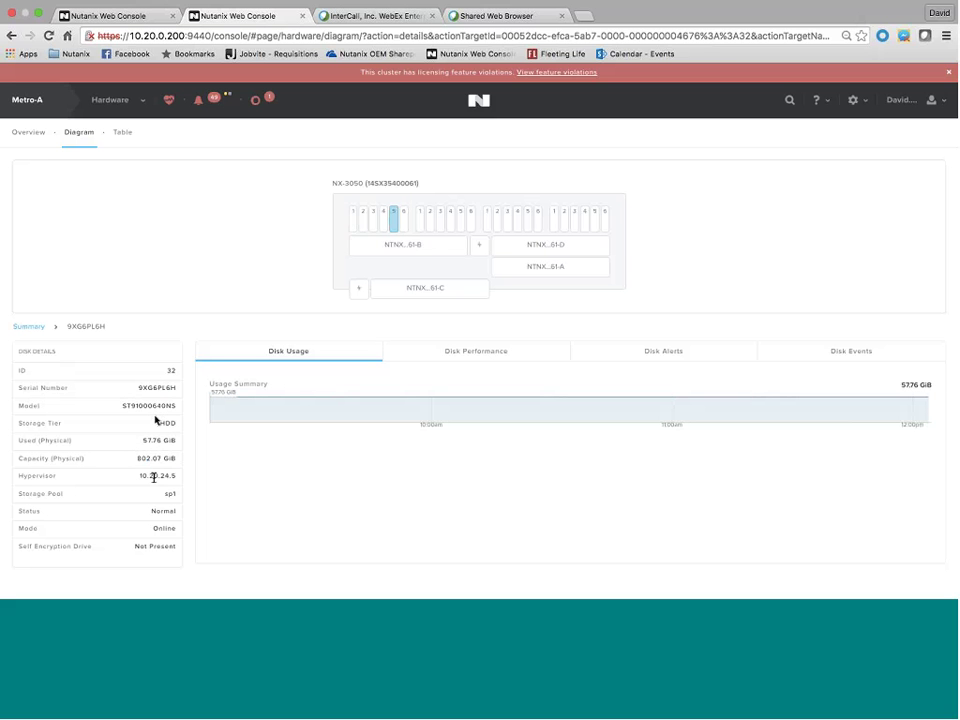
- Return to the disk in slot 1 and view its IOPS, bandwidth and latency performance charts
{"action": "left_click", "coordinate": [354, 224]}
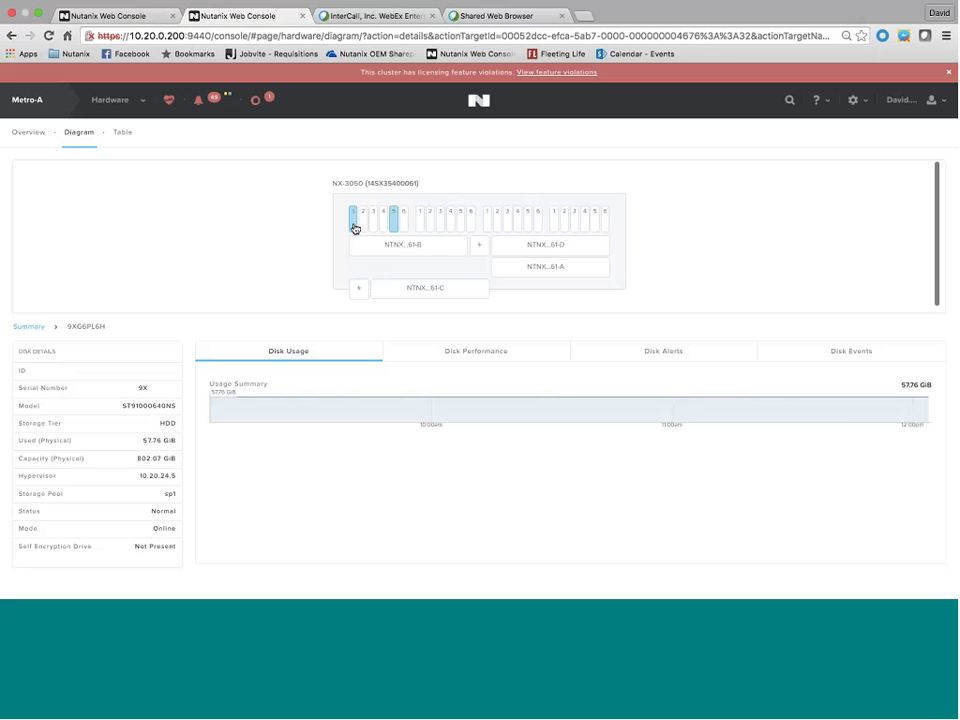
{"action": "left_click", "coordinate": [433, 350]}
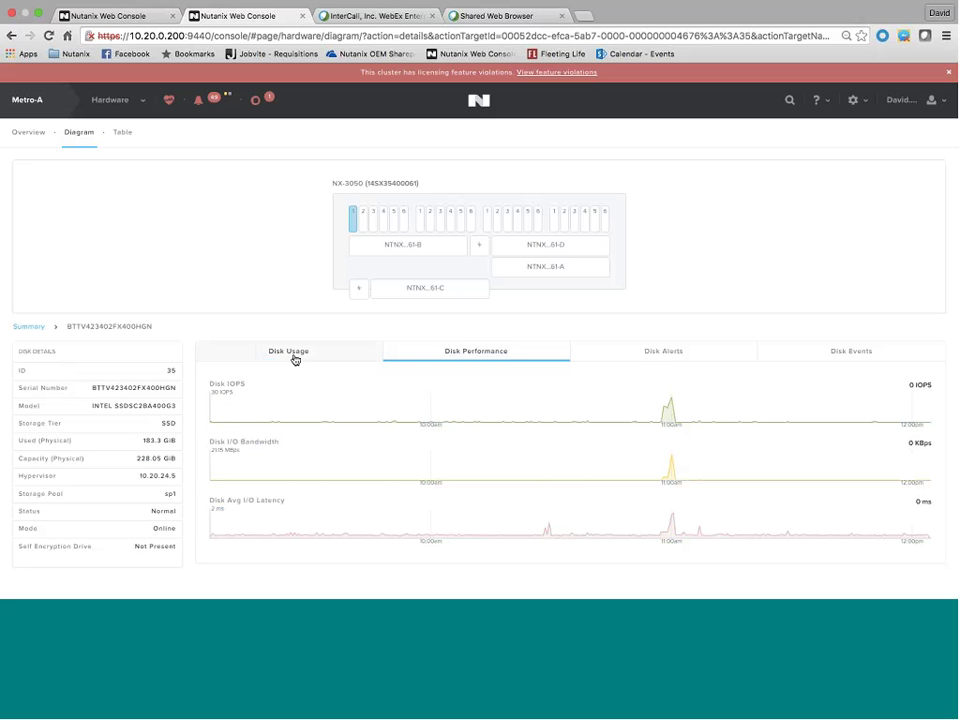
{"action": "left_click", "coordinate": [415, 355]}
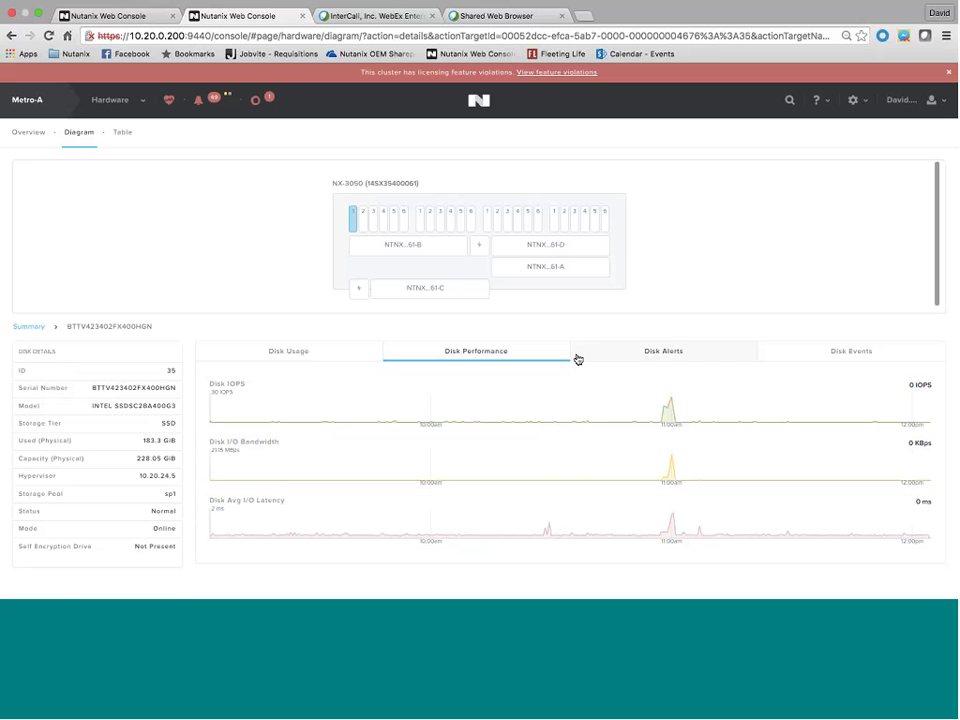
- Examine the host details and performance charts of node B on the NX-3050 block, including its hypervisor and datastores
{"action": "left_click", "coordinate": [416, 251]}
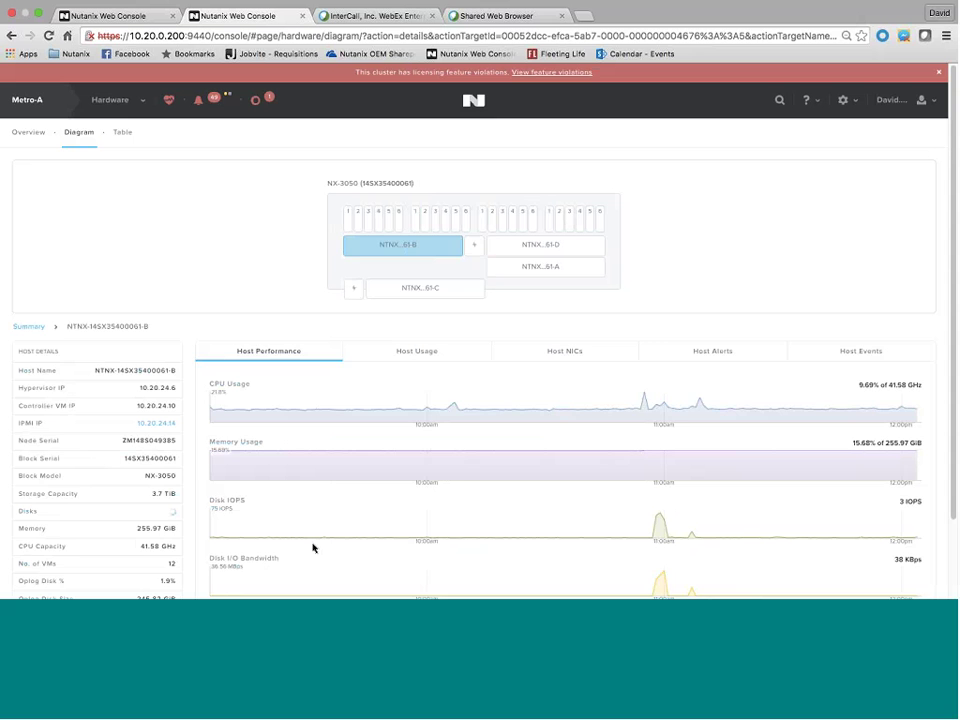
{"action": "scroll", "coordinate": [176, 547], "scroll_direction": "down", "scroll_amount": 3}
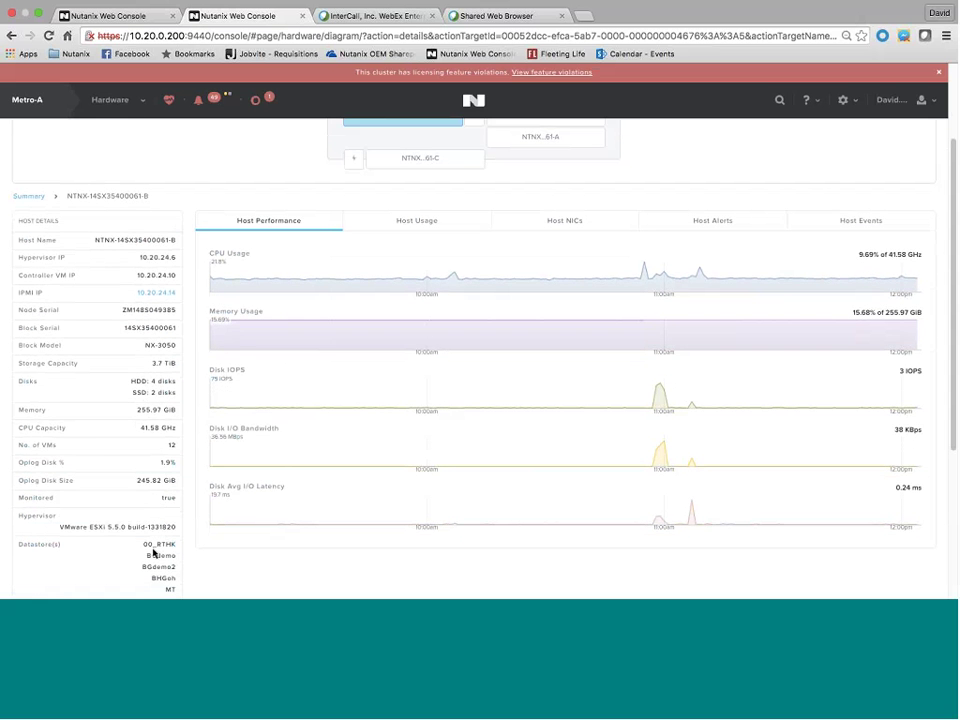
{"action": "scroll", "coordinate": [153, 552], "scroll_direction": "down", "scroll_amount": 1}
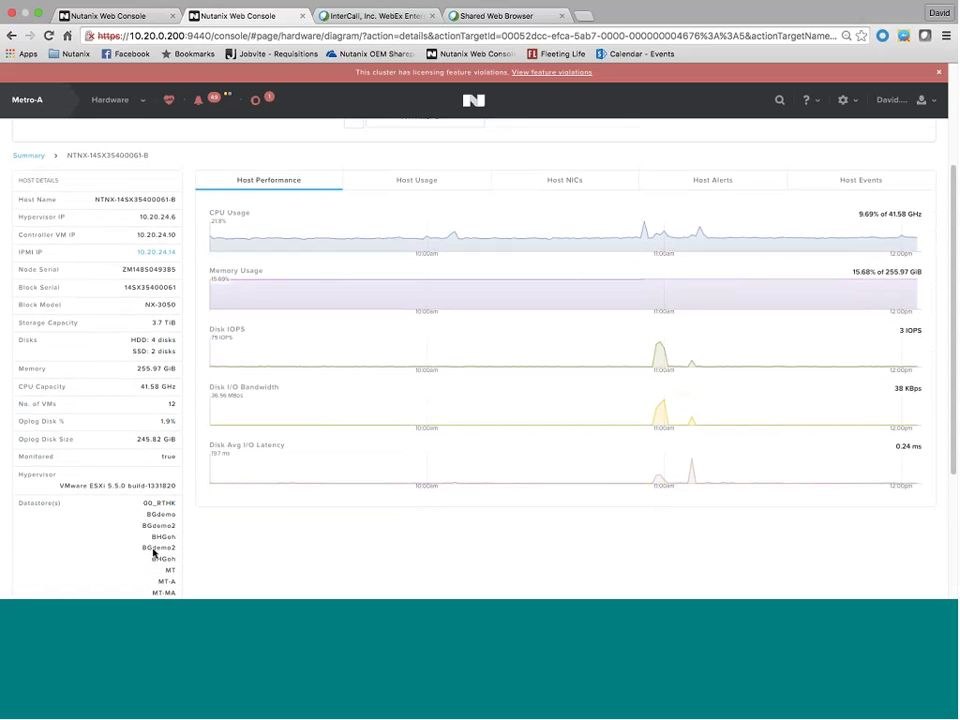
{"action": "scroll", "coordinate": [153, 552], "scroll_direction": "up", "scroll_amount": 2}
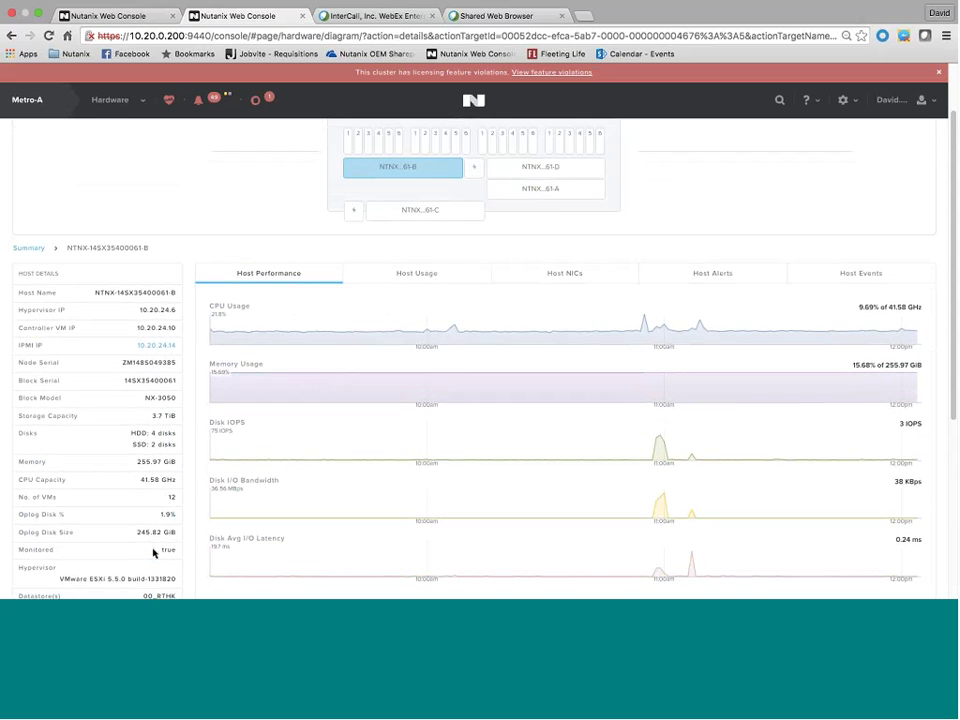
{"action": "scroll", "coordinate": [153, 552], "scroll_direction": "up", "scroll_amount": 2}
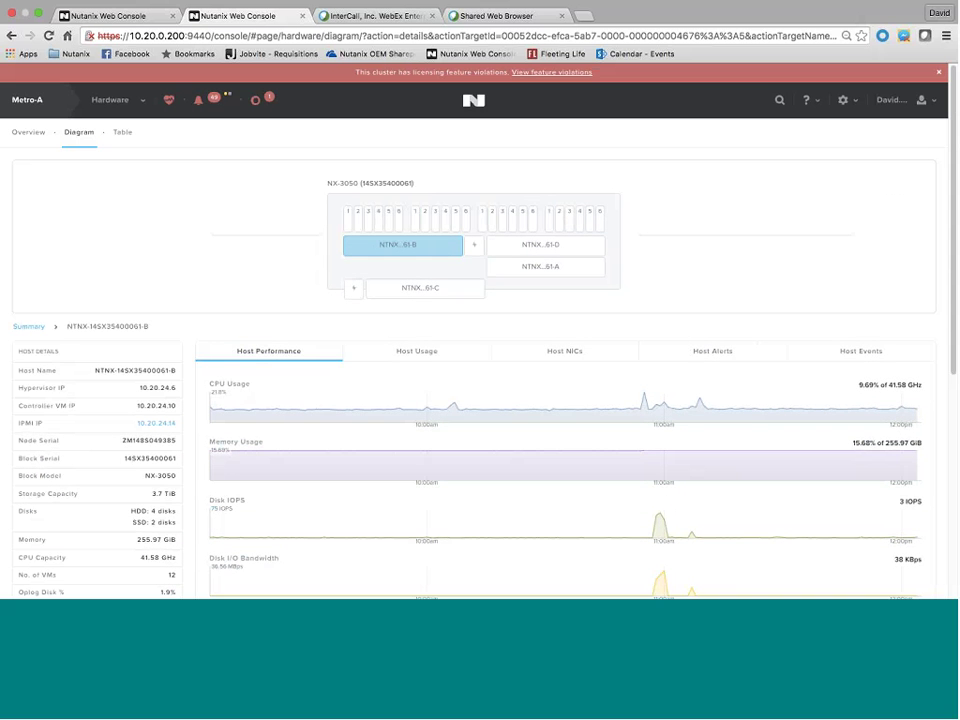
- Open the cluster's Data Protection overview and review its Async DR and Metro Availability protection domain summary
{"action": "left_click", "coordinate": [102, 108]}
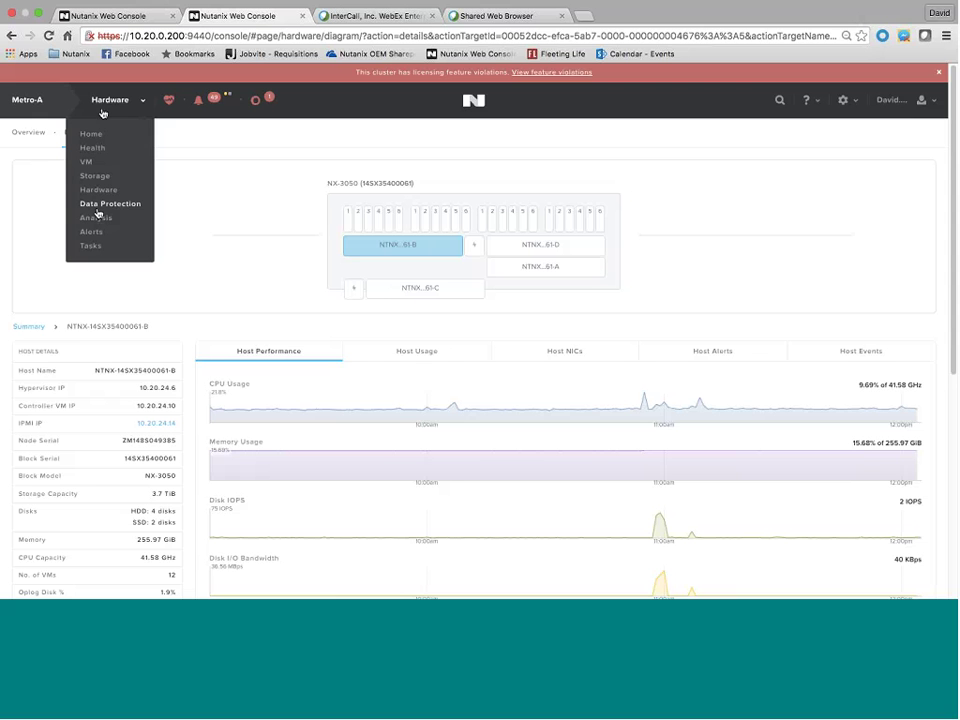
{"action": "left_click", "coordinate": [98, 205]}
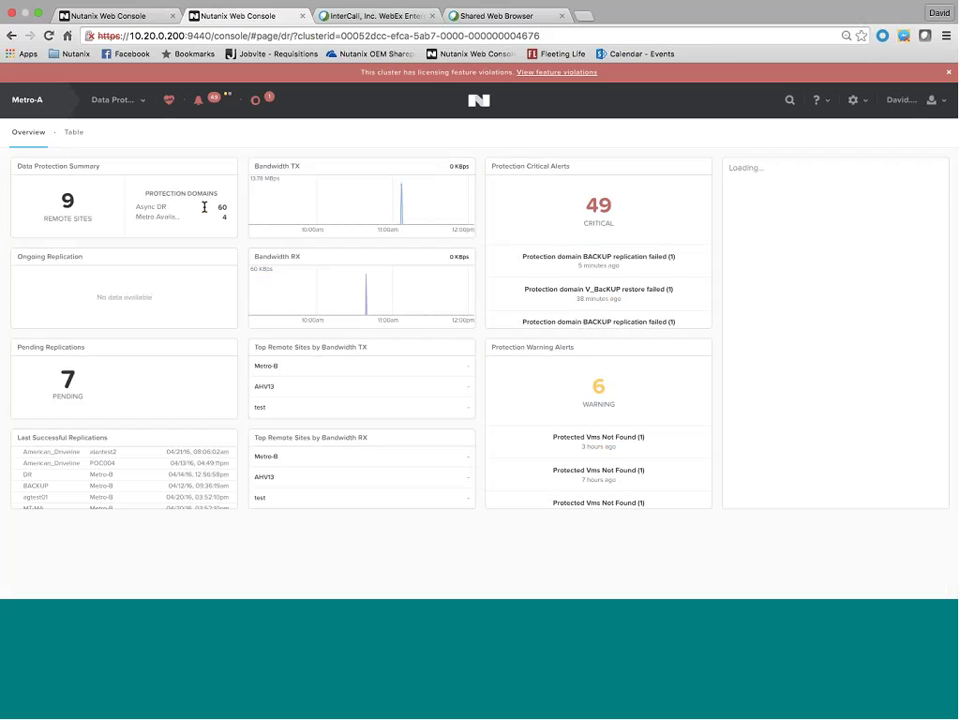
{"action": "left_click_drag", "start_coordinate": [136, 216], "coordinate": [146, 214]}
{"action": "left_click", "coordinate": [135, 216]}
- List the Async DR protection domains in the table view and examine the details and replications of American_Driveline
{"action": "left_click", "coordinate": [80, 132]}
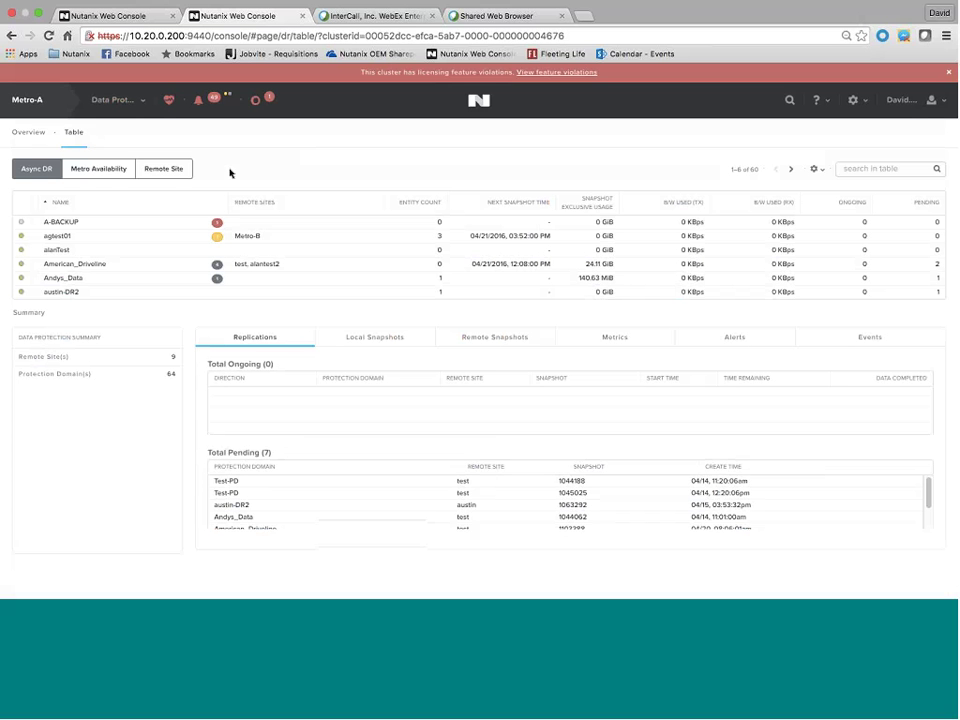
{"action": "left_click", "coordinate": [65, 266]}
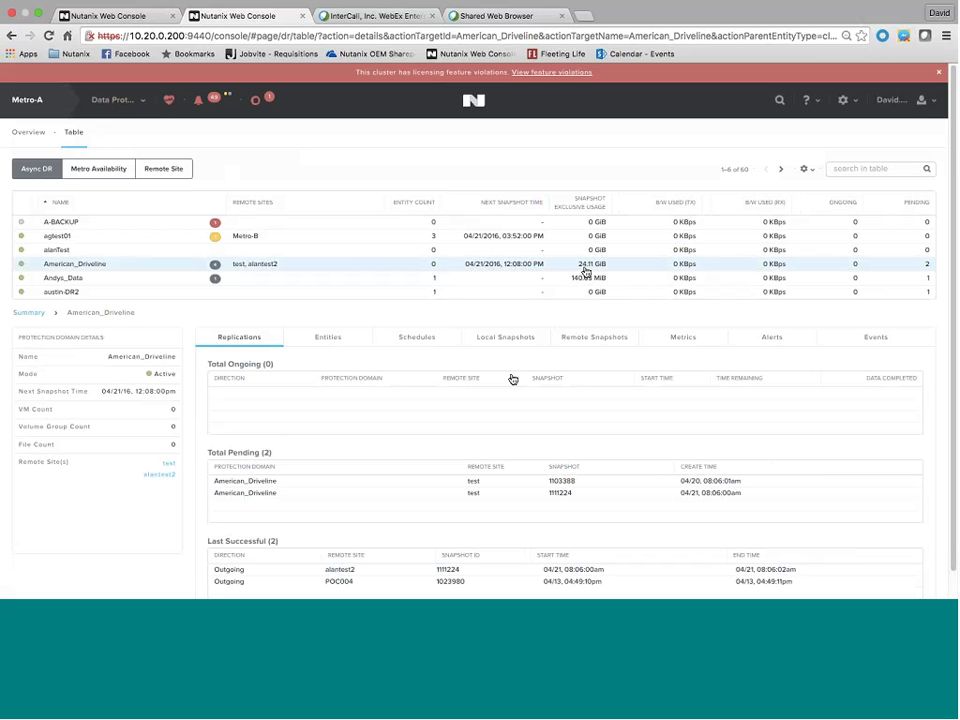
{"action": "scroll", "coordinate": [512, 379], "scroll_direction": "down", "scroll_amount": 2}
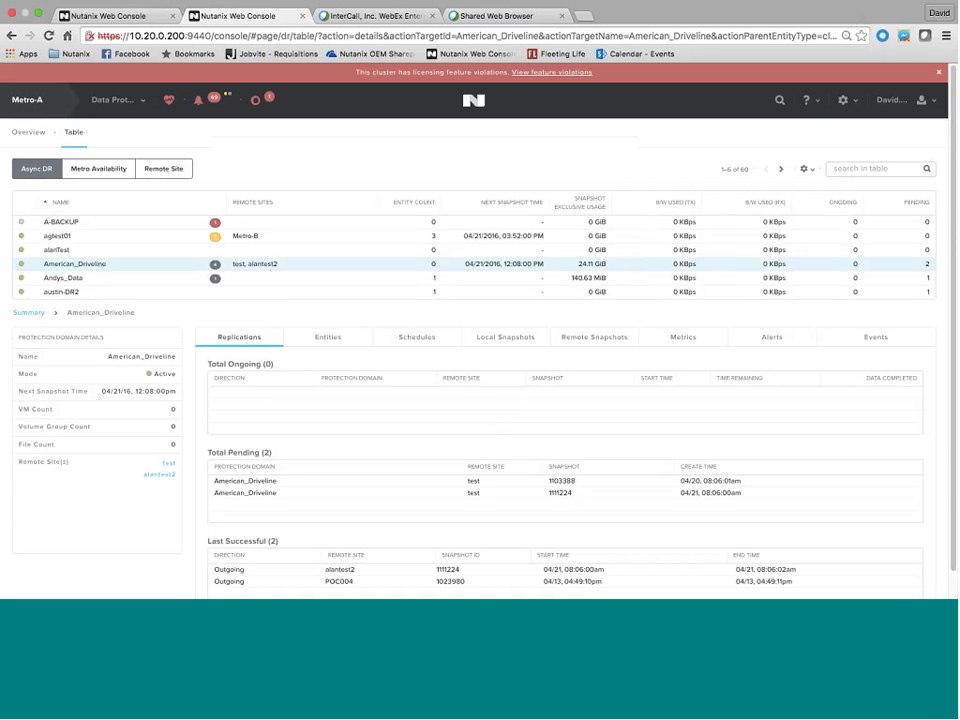
- View the Metro Availability protection domains, then the remote sites, and examine the details of the AWS site alantest2
{"action": "left_click", "coordinate": [120, 170]}
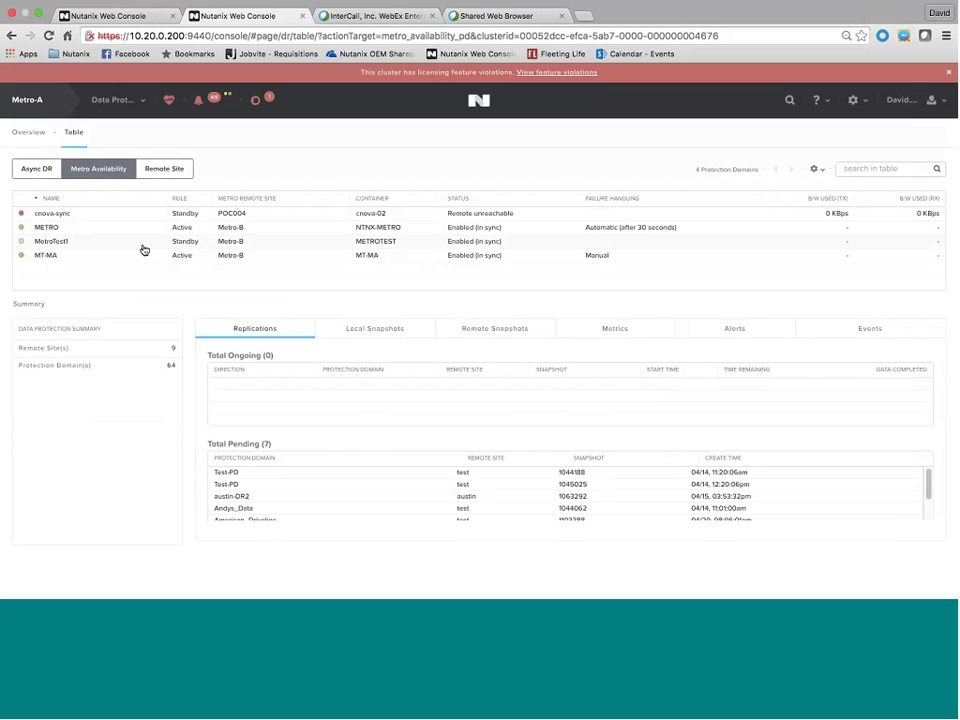
{"action": "left_click", "coordinate": [177, 171]}
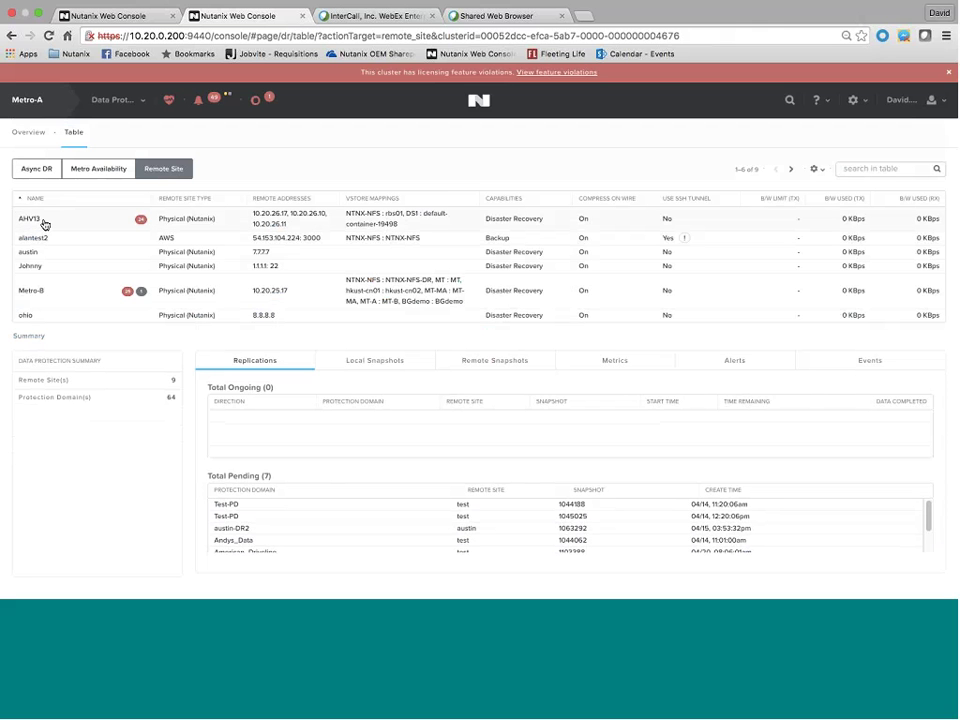
{"action": "left_click", "coordinate": [169, 243]}
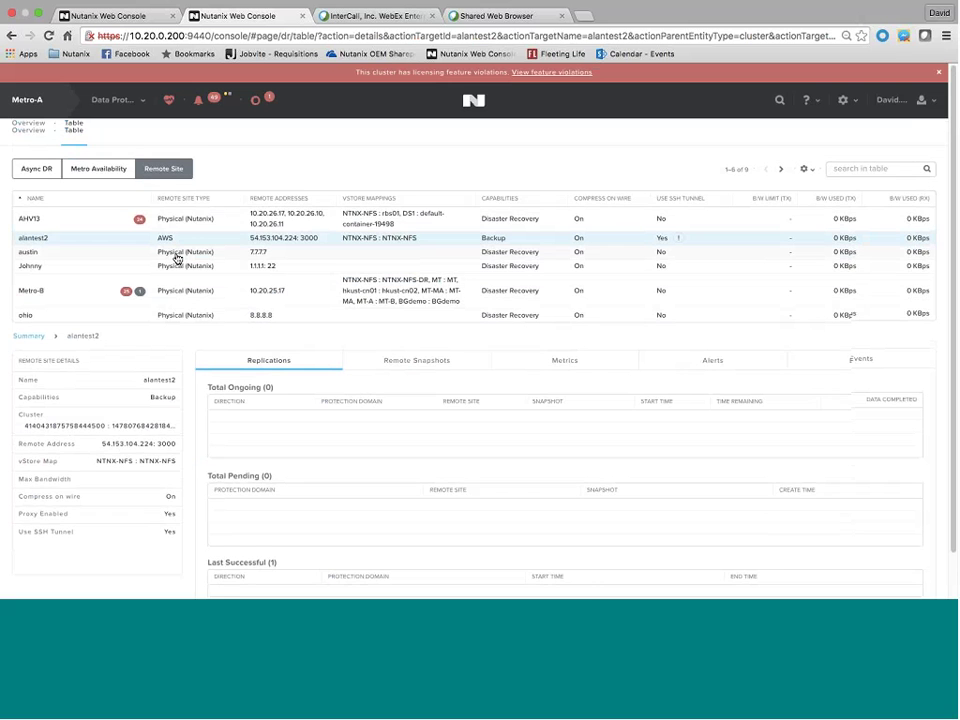
{"action": "scroll", "coordinate": [176, 259], "scroll_direction": "down", "scroll_amount": 1}
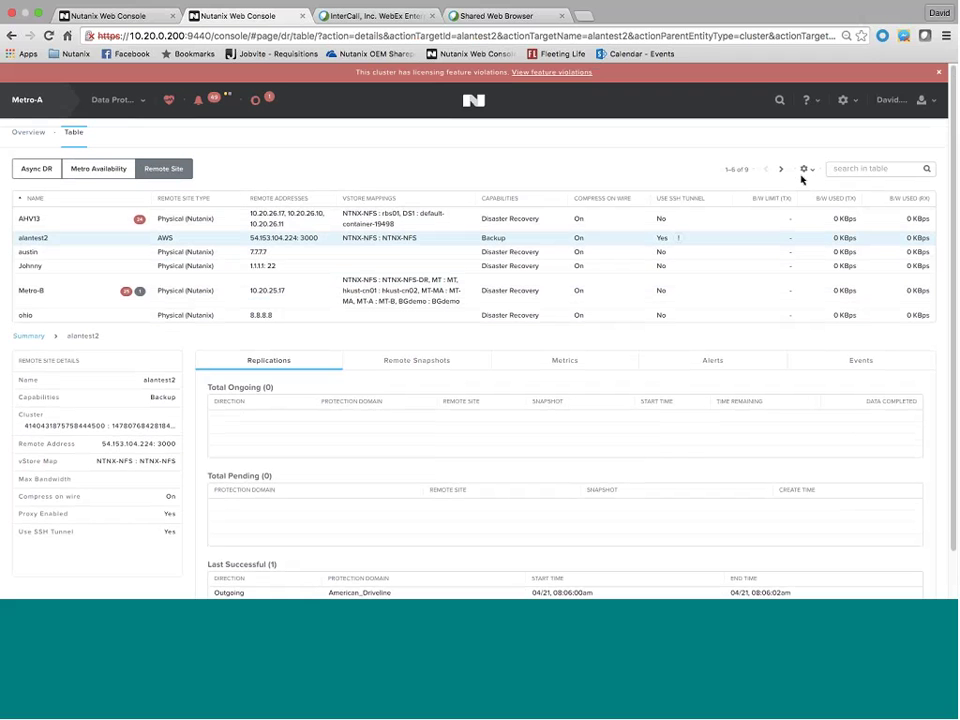
- Check the export options of the remote site table without exporting anything
{"action": "left_click", "coordinate": [808, 173]}
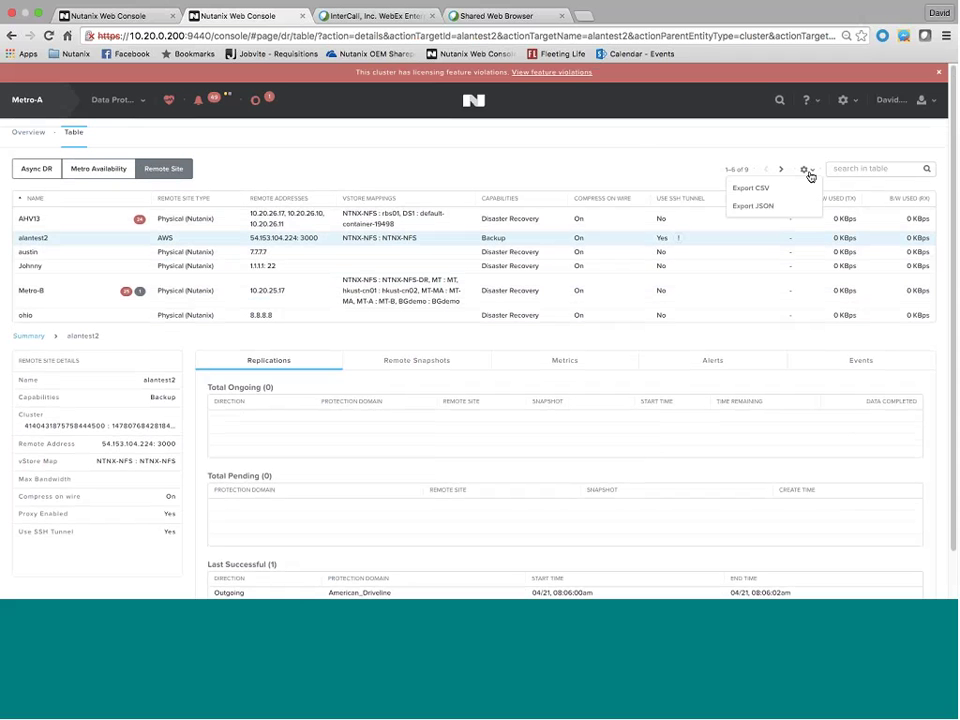
{"action": "left_click", "coordinate": [650, 160]}
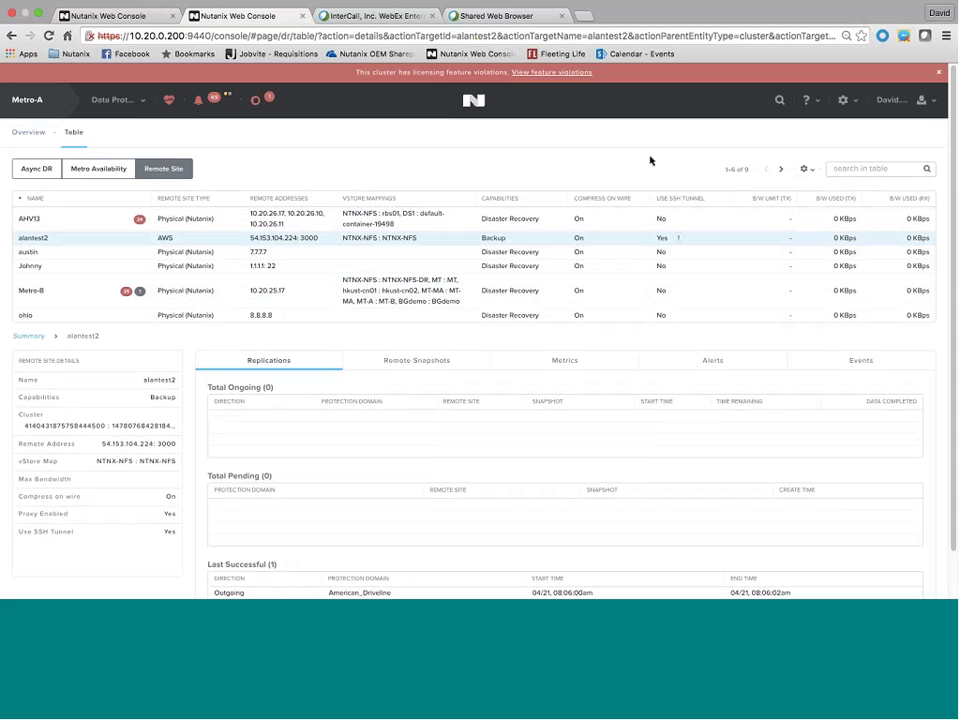
{"action": "scroll", "coordinate": [650, 160], "scroll_direction": "down", "scroll_amount": 2}
{"action": "scroll", "coordinate": [650, 163], "scroll_direction": "up", "scroll_amount": 2}
- Open the cluster's Alerts page and look through the list of unresolved alerts
{"action": "left_click", "coordinate": [114, 101]}
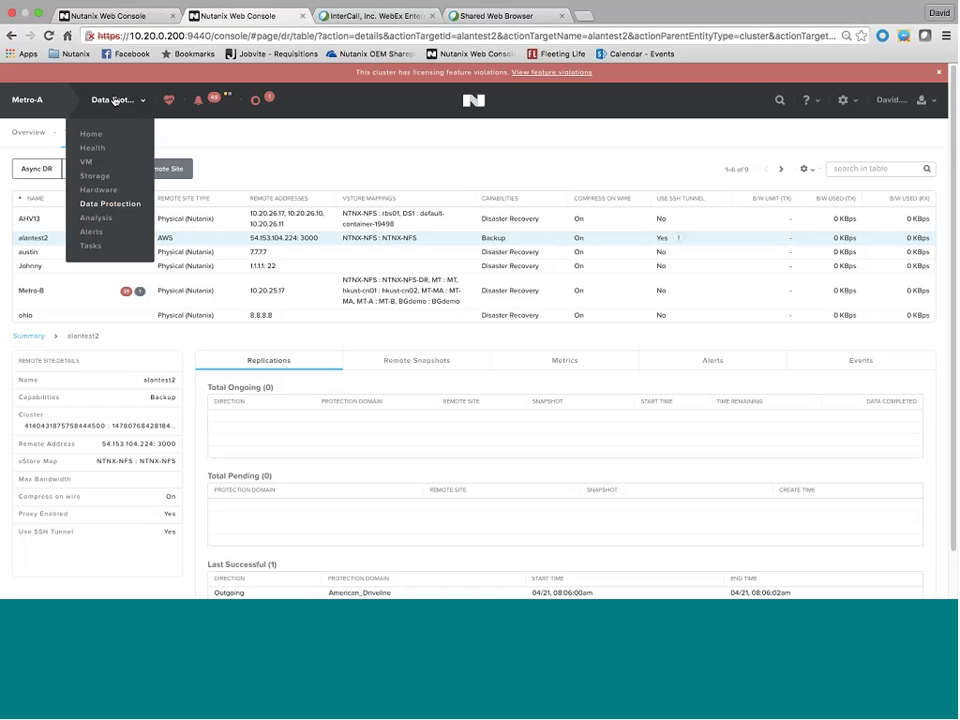
{"action": "left_click", "coordinate": [100, 233]}
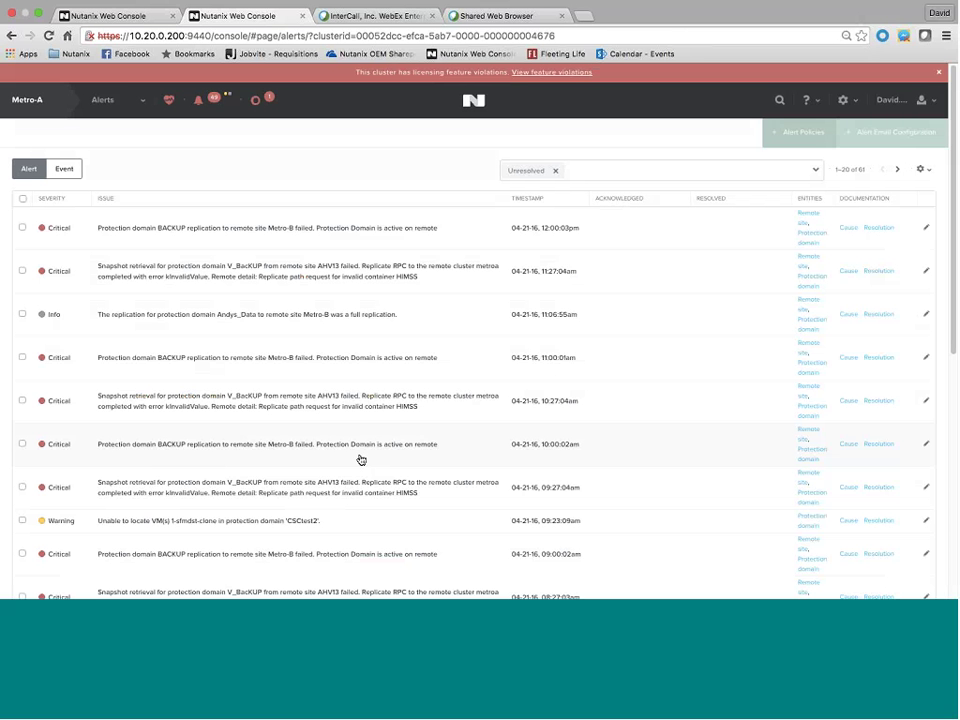
{"action": "scroll", "coordinate": [361, 459], "scroll_direction": "down", "scroll_amount": 1}
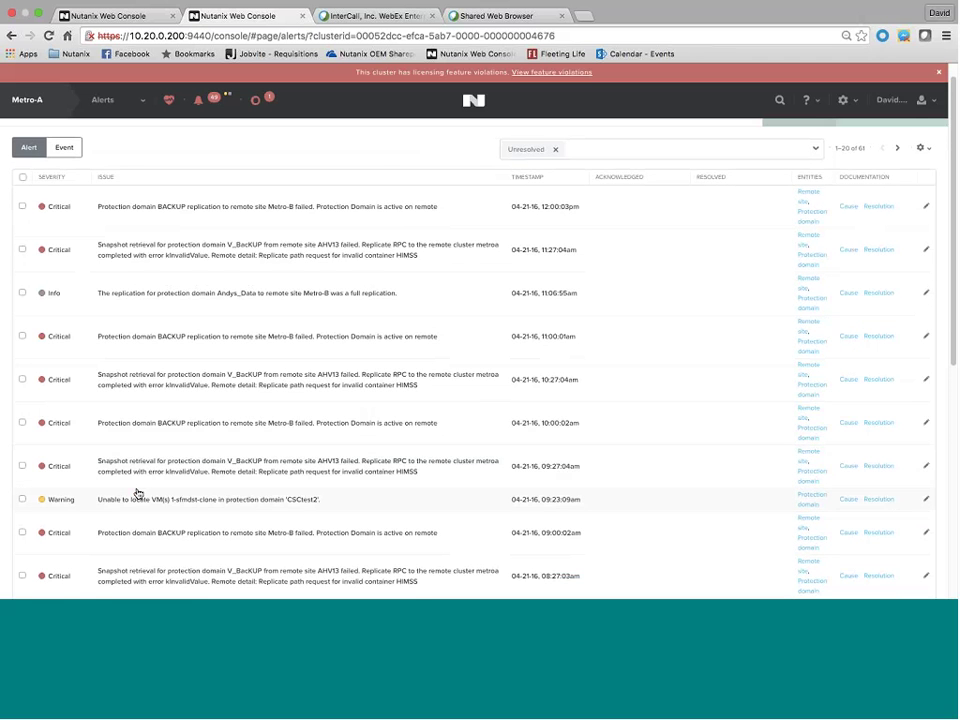
{"action": "scroll", "coordinate": [137, 495], "scroll_direction": "down", "scroll_amount": 5}
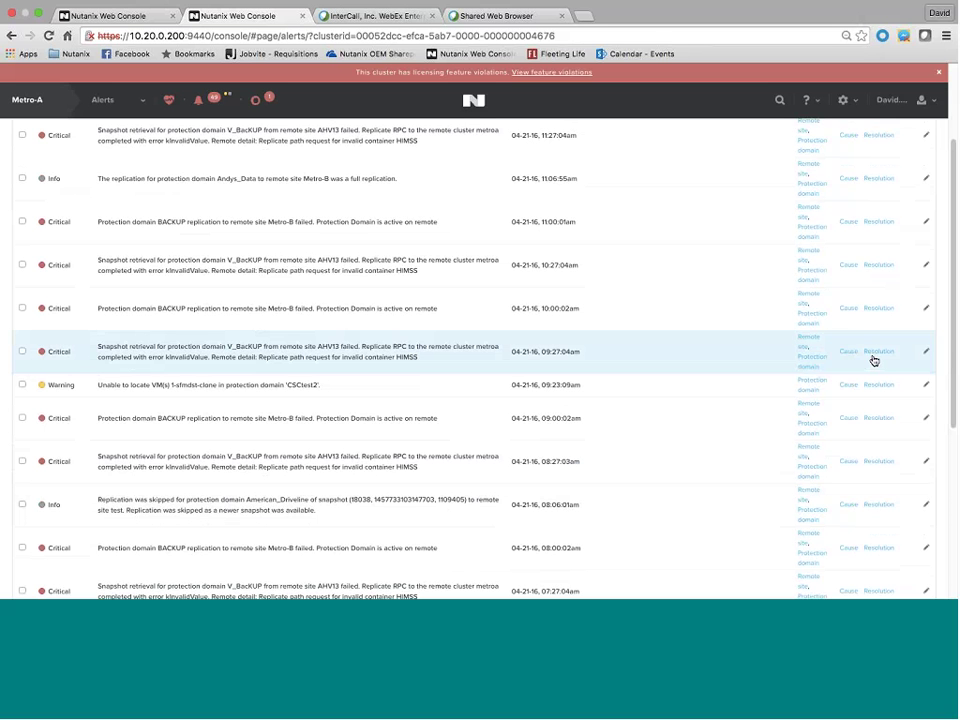
- Review the 09:27:04am critical alert's resolution hint and alert policy, then the alert email configuration, closing both dialogs without changes
{"action": "mouse_move", "coordinate": [876, 357]}
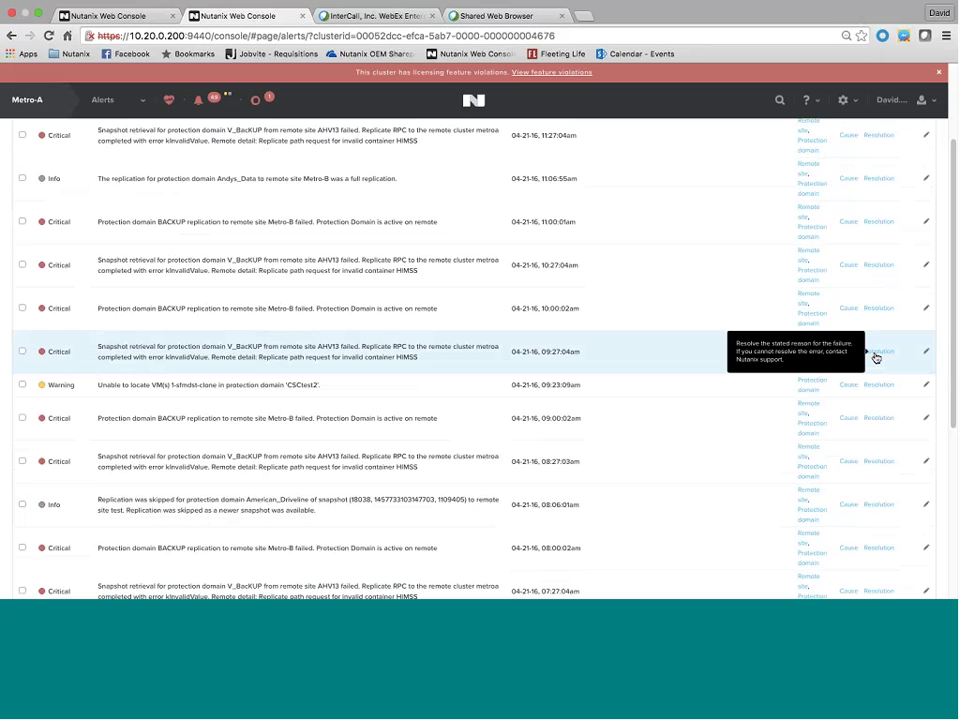
{"action": "left_click", "coordinate": [928, 354]}
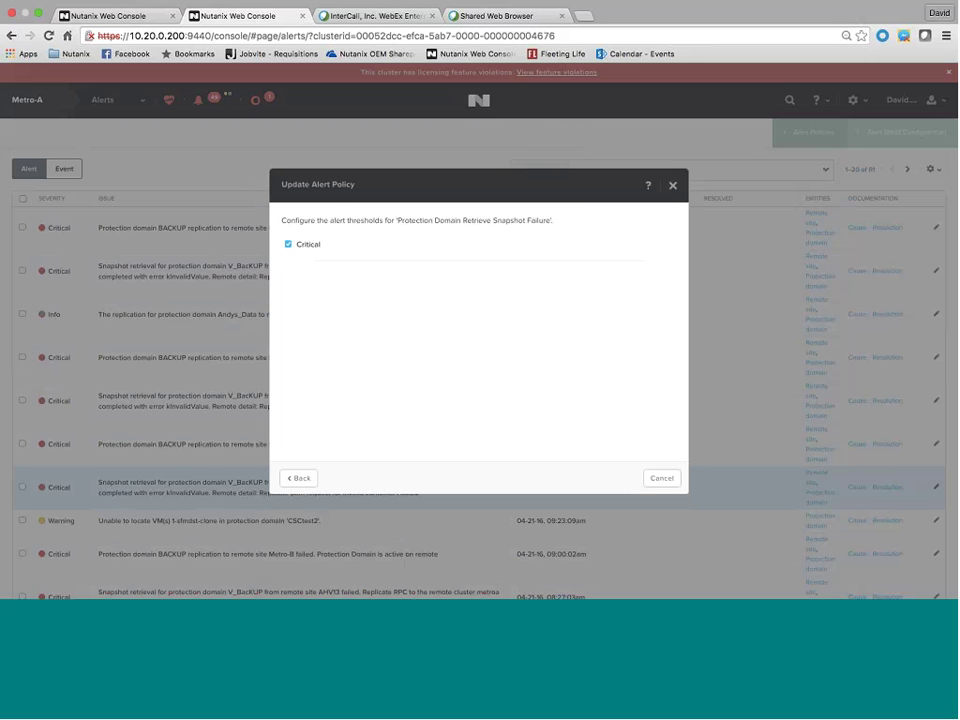
{"action": "left_click", "coordinate": [659, 479]}
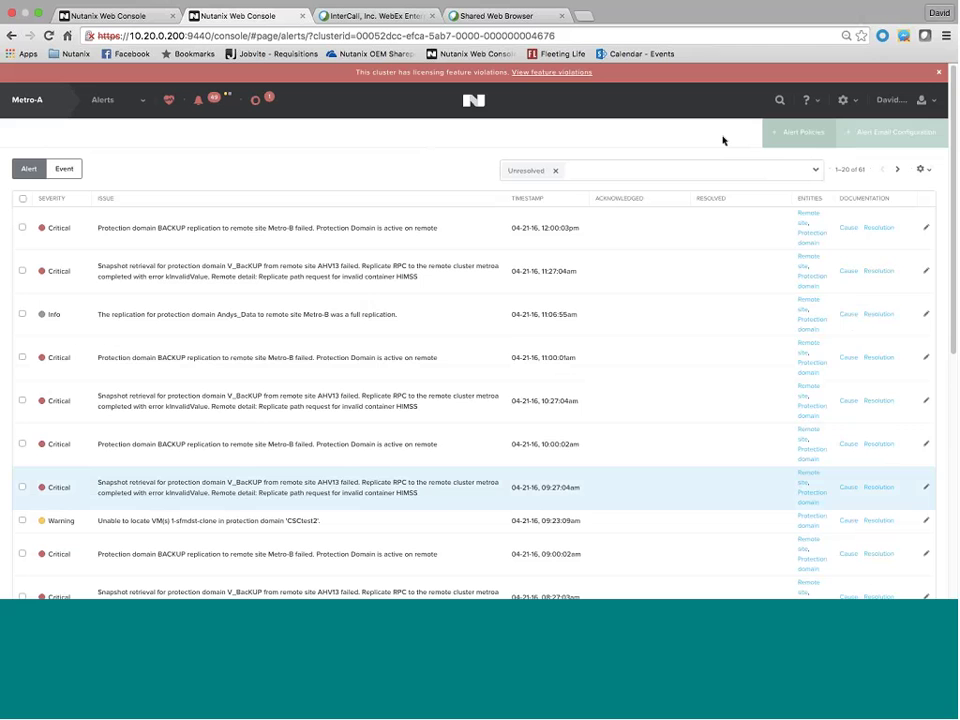
{"action": "left_click", "coordinate": [872, 134]}
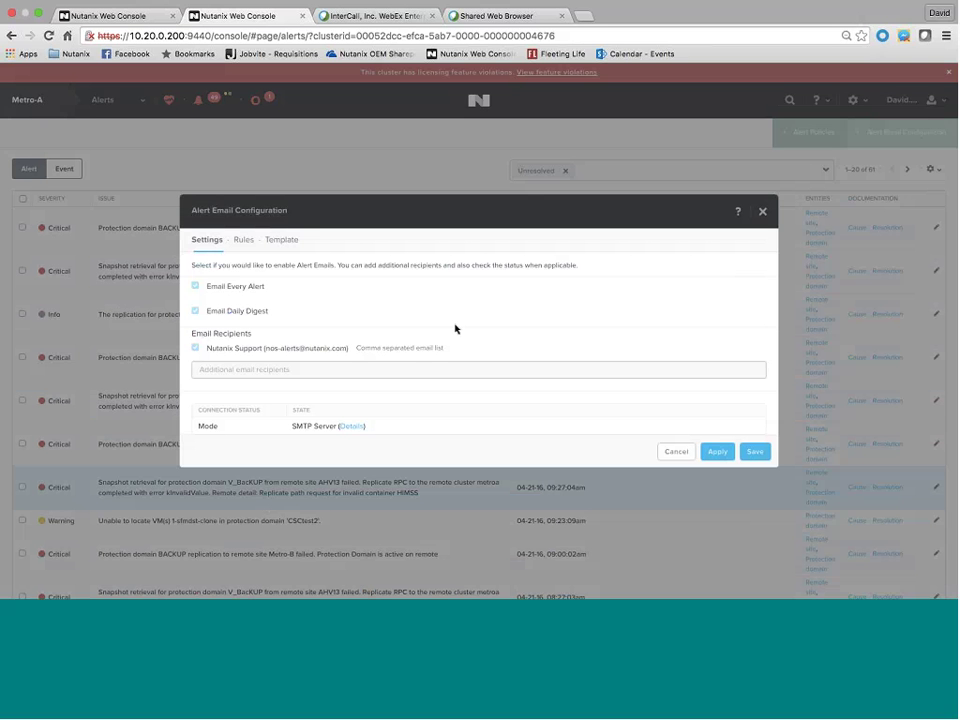
{"action": "left_click", "coordinate": [676, 452]}
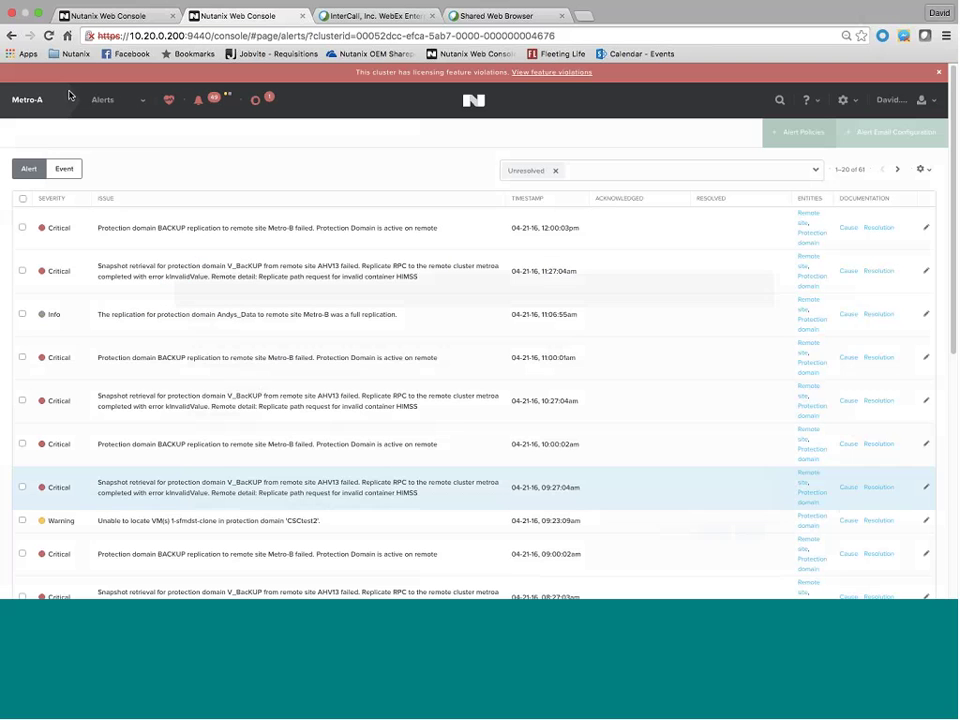
- Open the cluster's Health page, dismiss the welcome guide and look over the health status of all entity types
{"action": "left_click", "coordinate": [102, 100]}
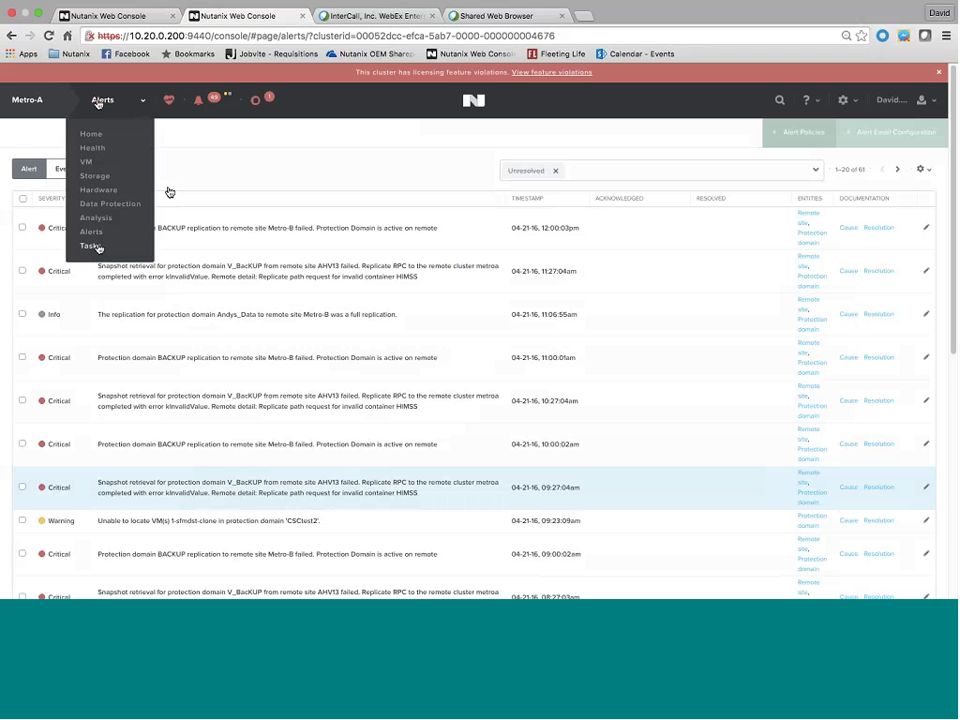
{"action": "left_click", "coordinate": [104, 149]}
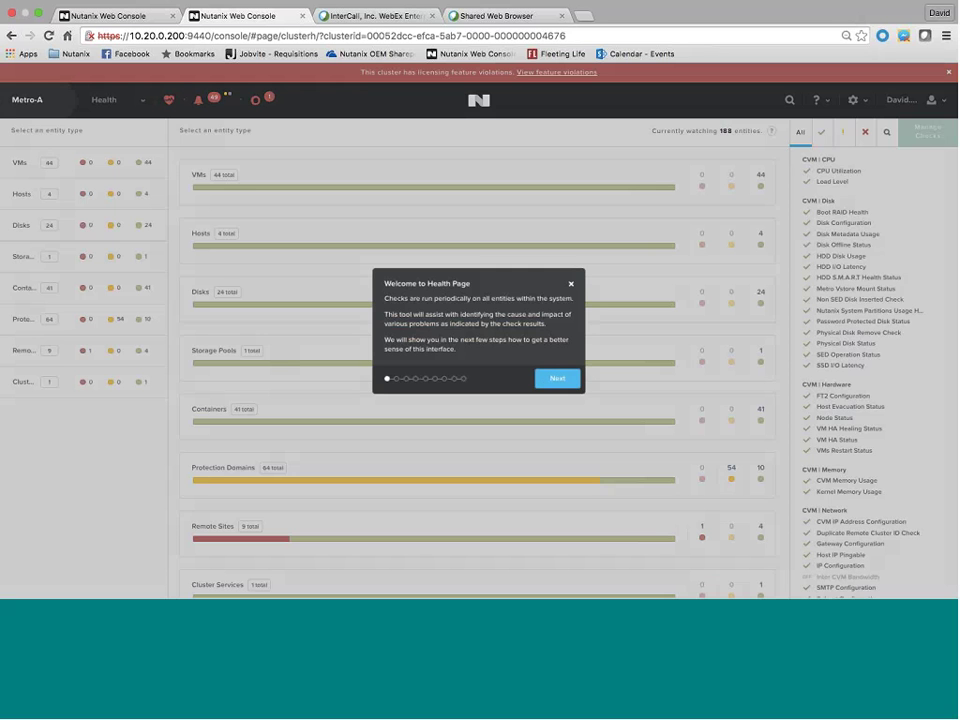
{"action": "left_click", "coordinate": [571, 283]}
{"action": "scroll", "coordinate": [411, 354], "scroll_direction": "down", "scroll_amount": 1}
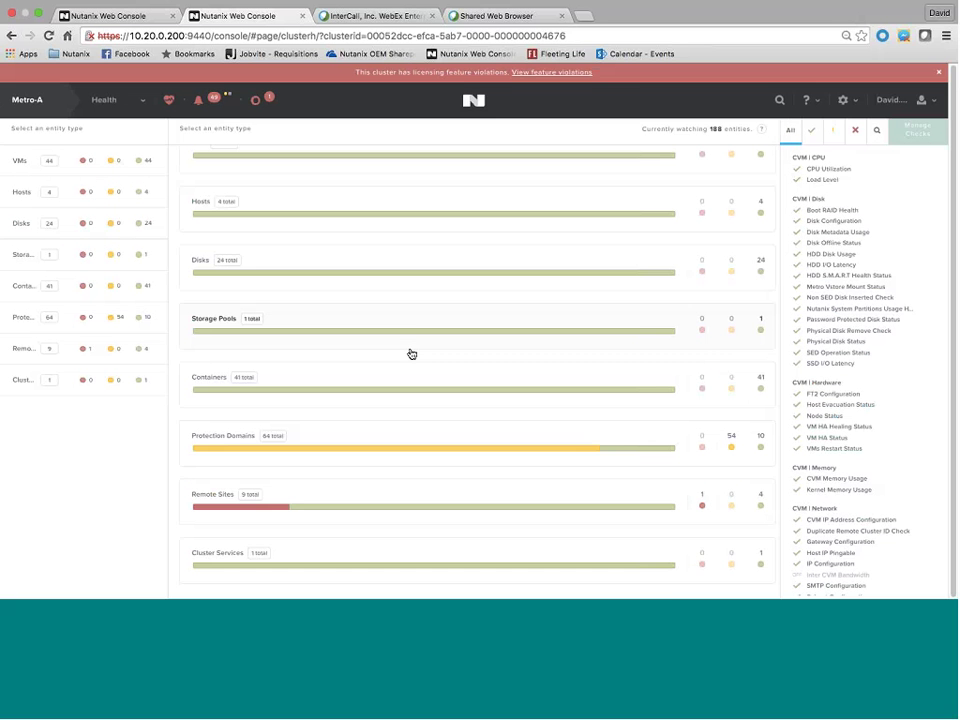
- Group the cluster's remote sites by health and view the sites in the Critical group
{"action": "scroll", "coordinate": [411, 354], "scroll_direction": "up", "scroll_amount": 1}
{"action": "scroll", "coordinate": [411, 354], "scroll_direction": "down", "scroll_amount": 1}
{"action": "left_click", "coordinate": [83, 352]}
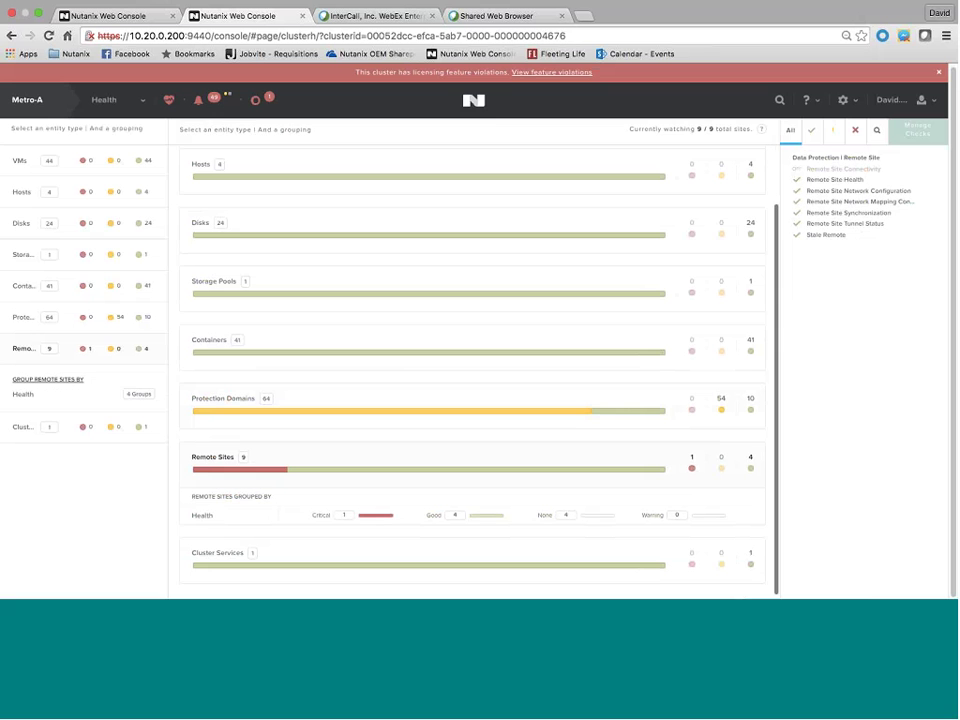
{"action": "left_click", "coordinate": [208, 524]}
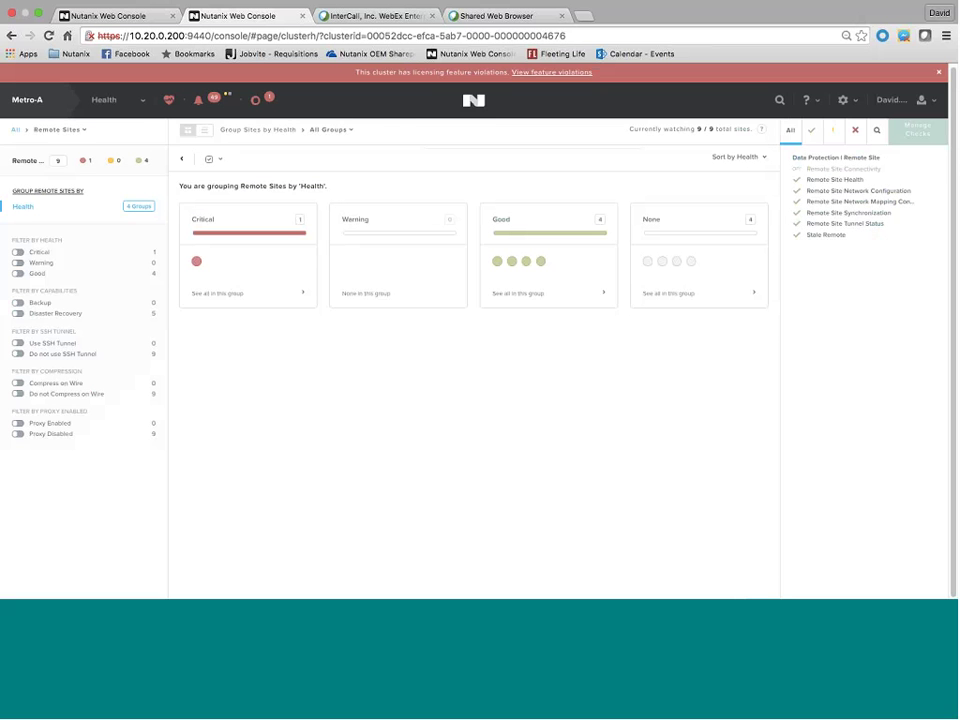
{"action": "left_click", "coordinate": [224, 292]}
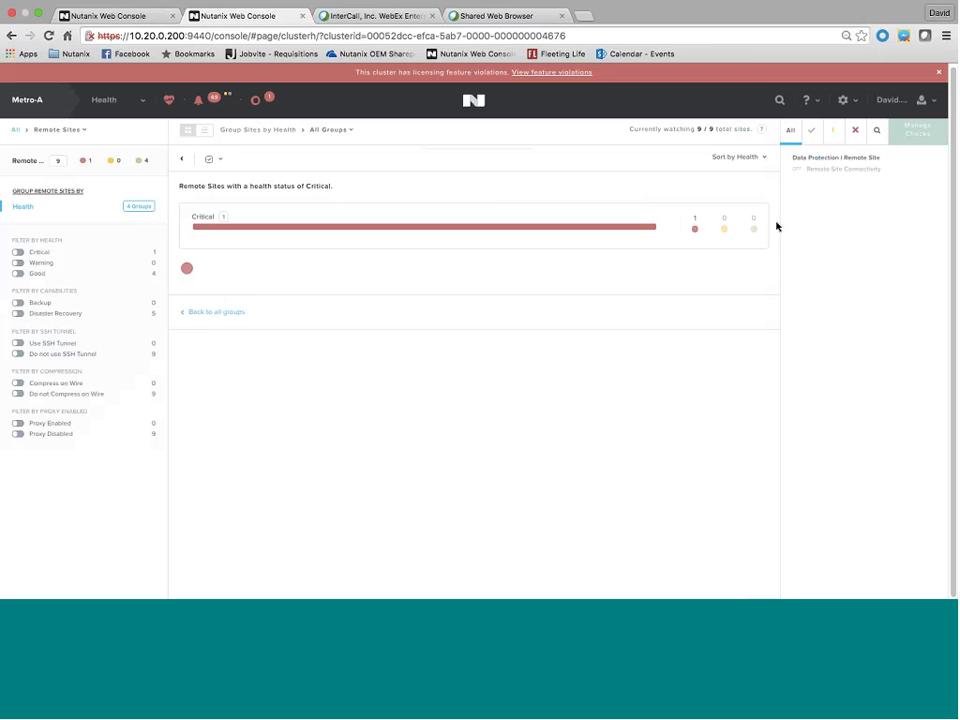
- Check Metro-A's cluster details, close them and return to the cluster's Home dashboard
{"action": "left_click", "coordinate": [38, 99]}
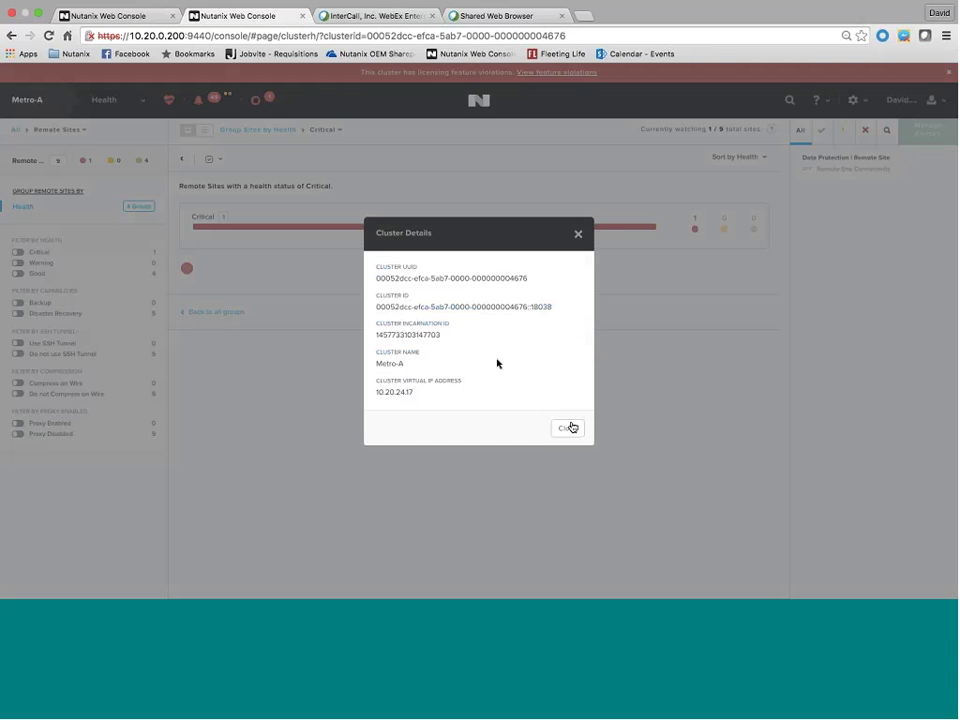
{"action": "left_click", "coordinate": [571, 428]}
{"action": "left_click", "coordinate": [106, 100]}
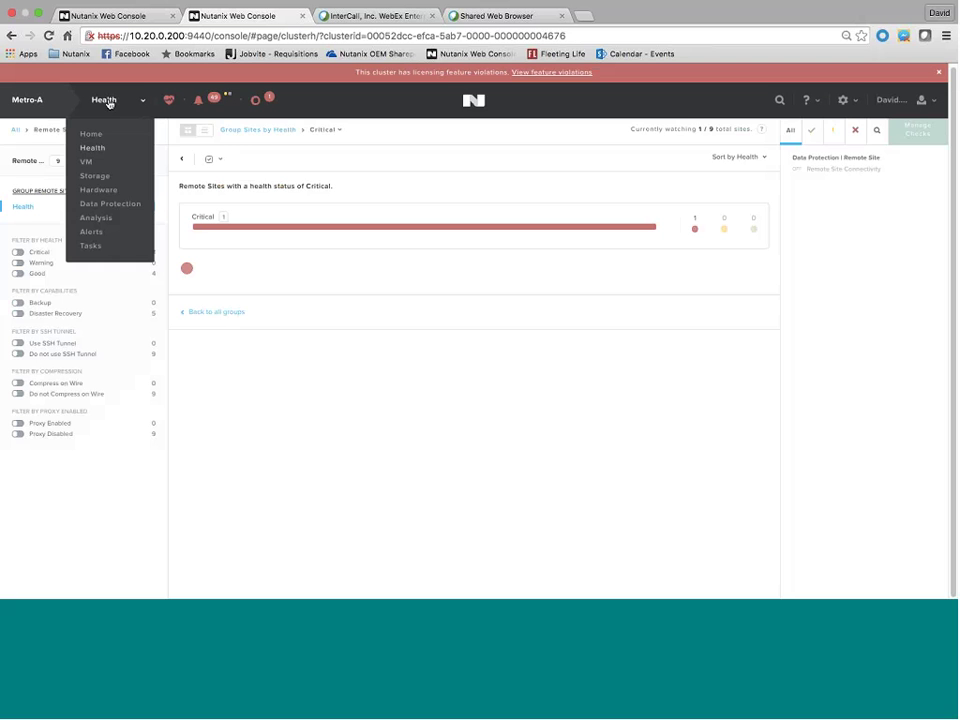
{"action": "left_click", "coordinate": [93, 137]}
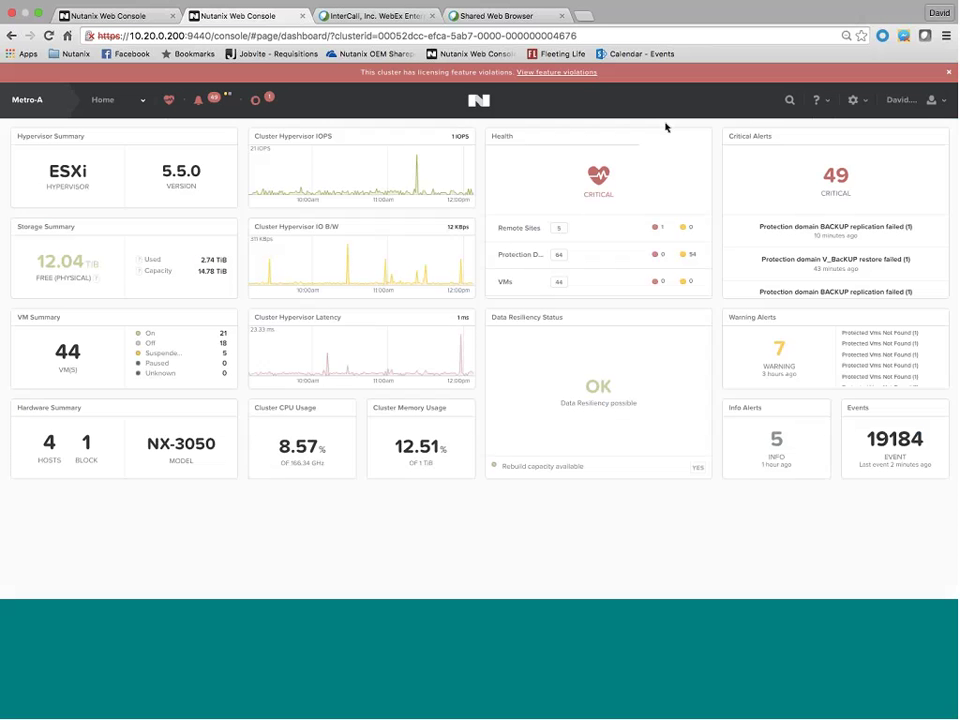
- Look through the cluster's available settings, help and account options without opening any of them
{"action": "left_click", "coordinate": [856, 101]}
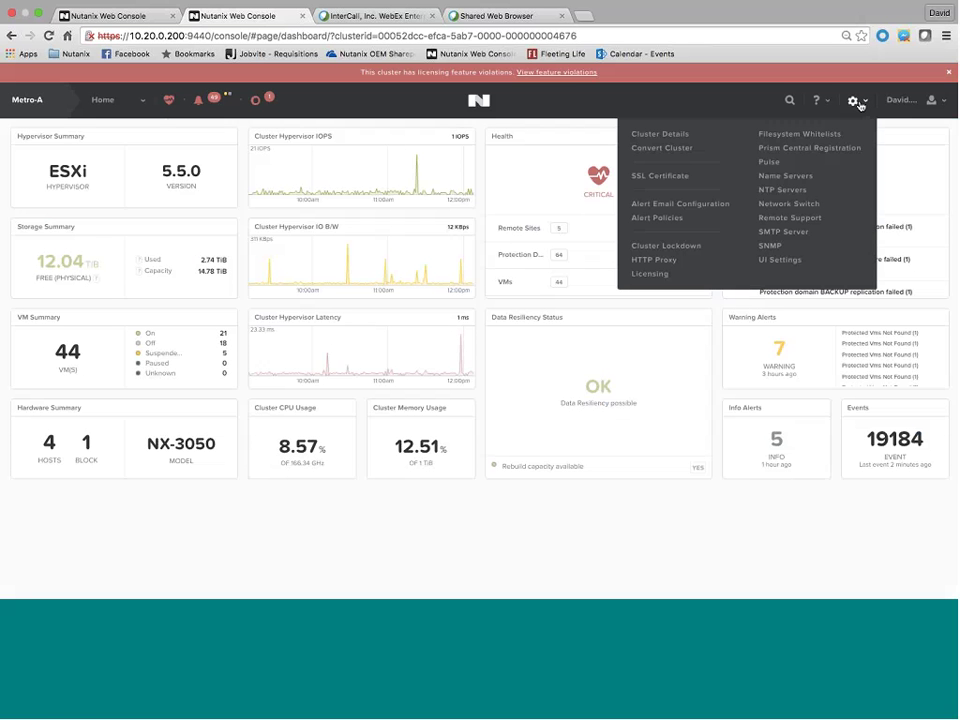
{"action": "left_click", "coordinate": [828, 102]}
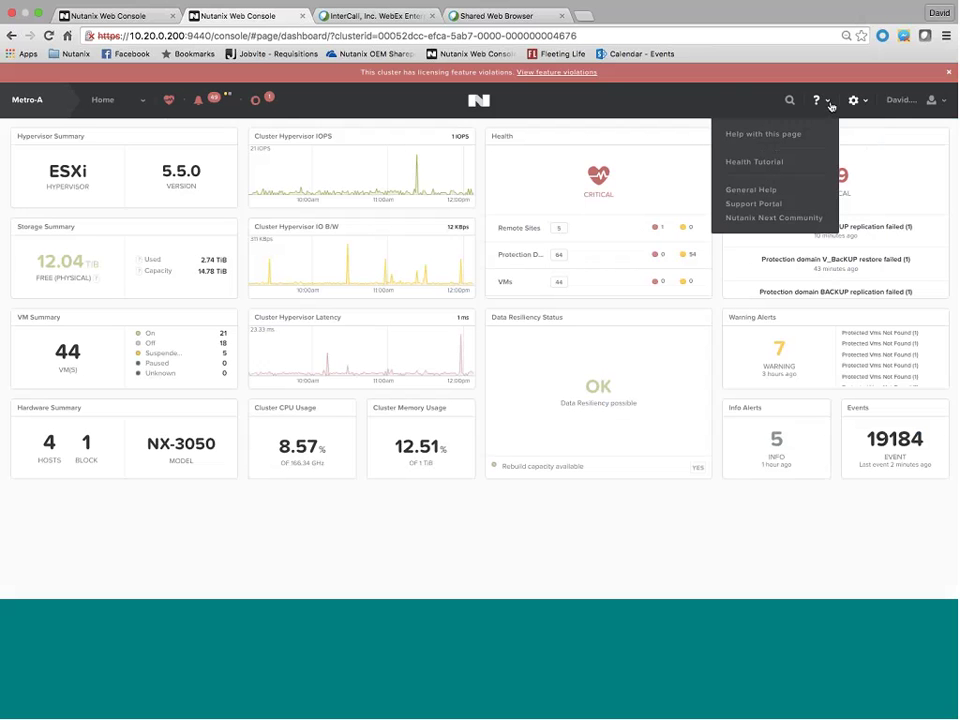
{"action": "left_click", "coordinate": [862, 102]}
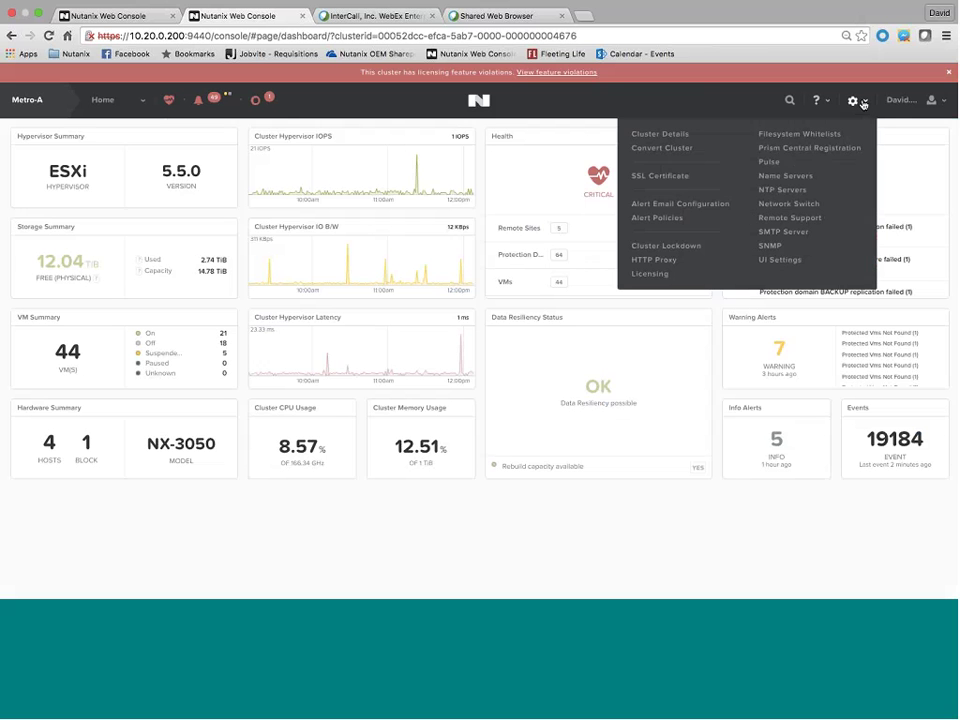
{"action": "left_click", "coordinate": [945, 101]}
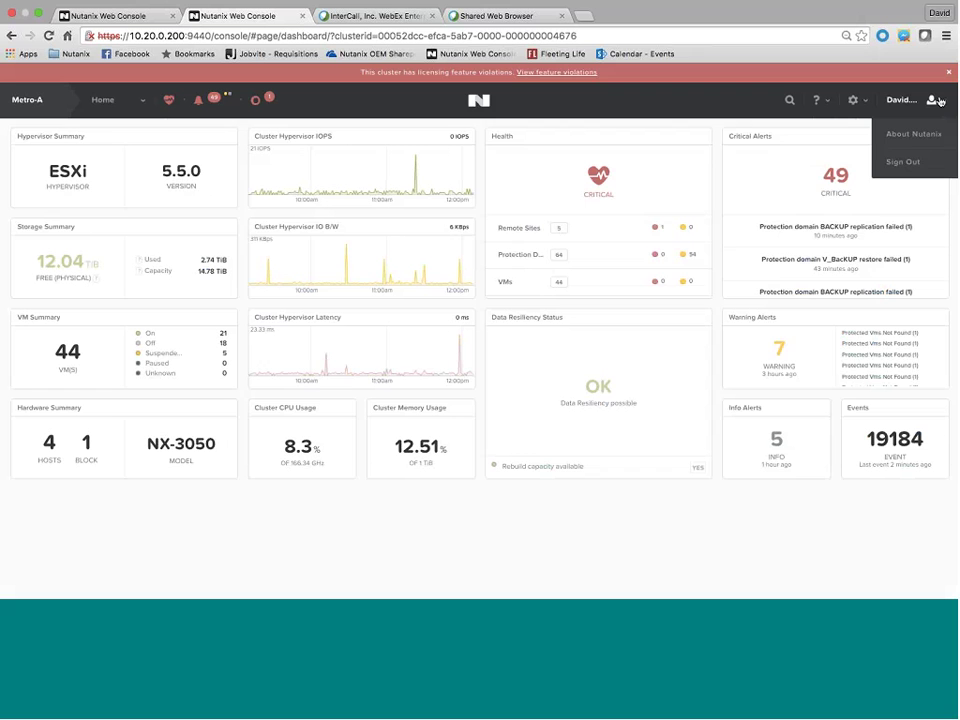
{"action": "left_click", "coordinate": [858, 102]}
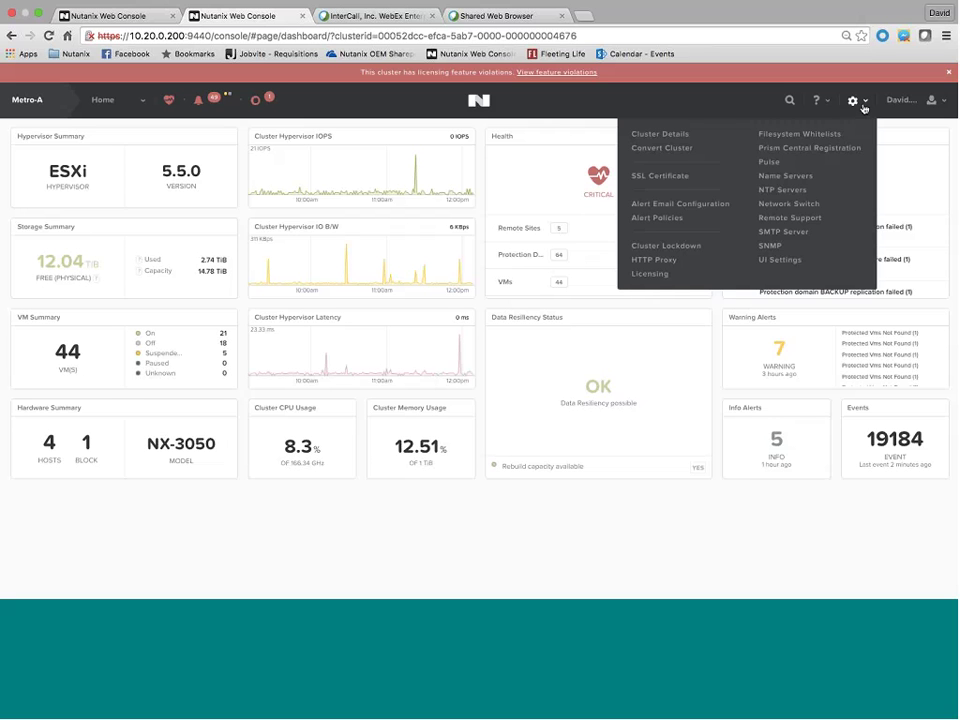
{"action": "left_click", "coordinate": [481, 100]}
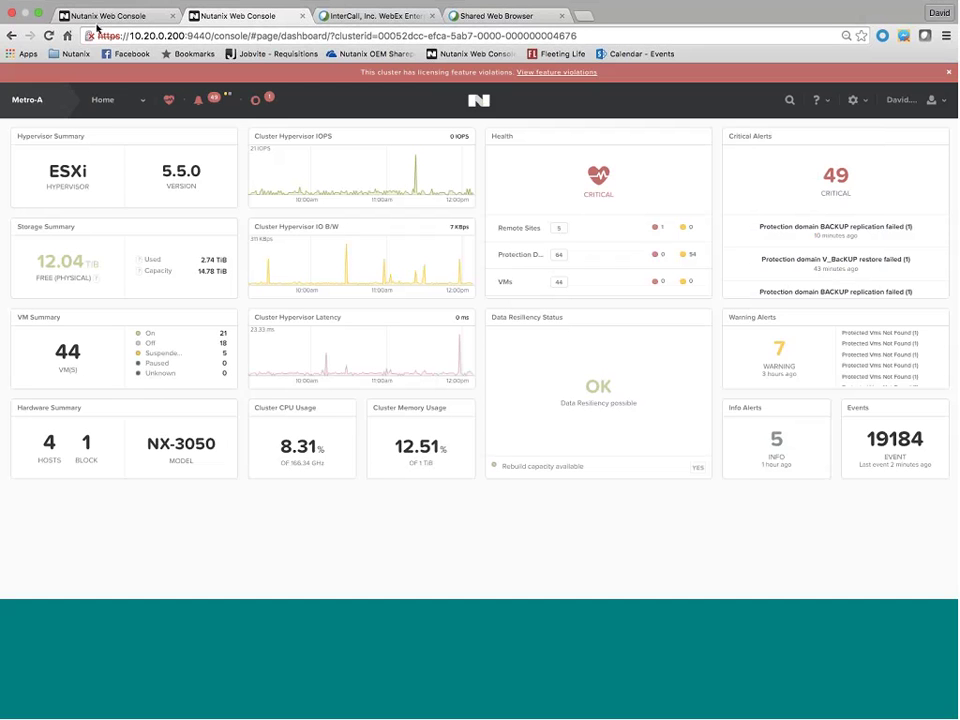
- Compare the Prism Central and Metro-A dashboards, and open the demo02-AHV cluster's summary from Prism Central's cluster latency list
{"action": "left_click", "coordinate": [99, 17]}
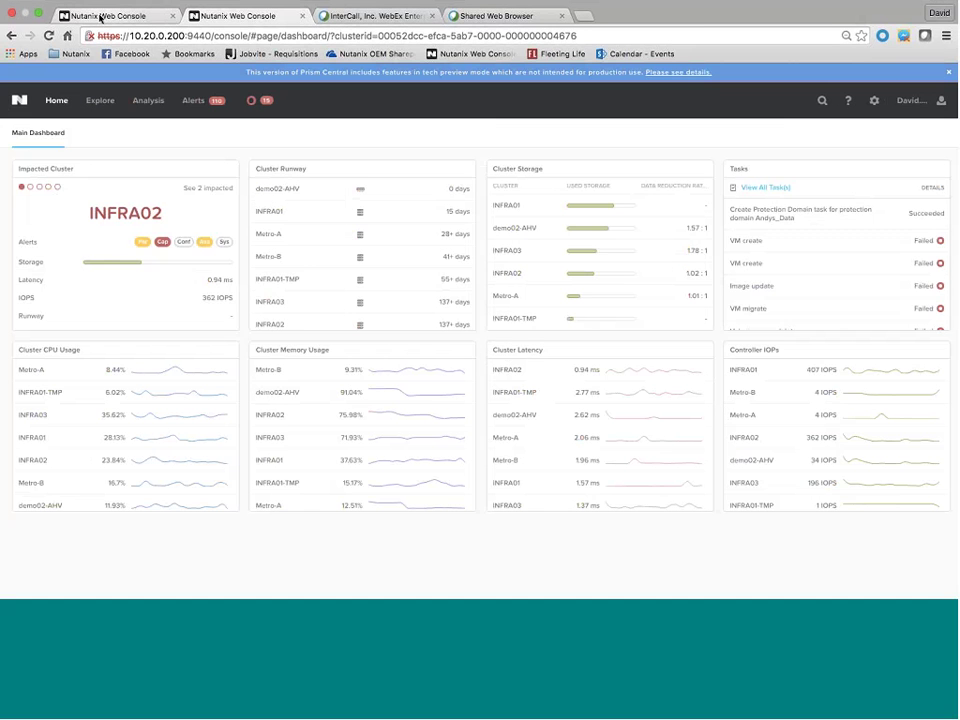
{"action": "left_click", "coordinate": [215, 17]}
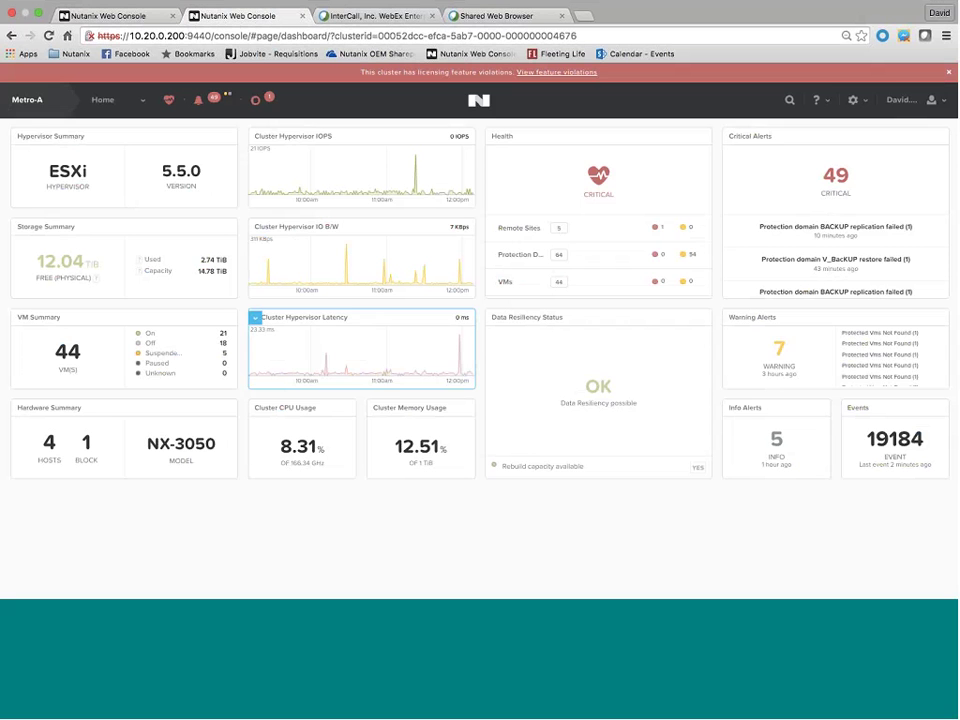
{"action": "left_click", "coordinate": [106, 17]}
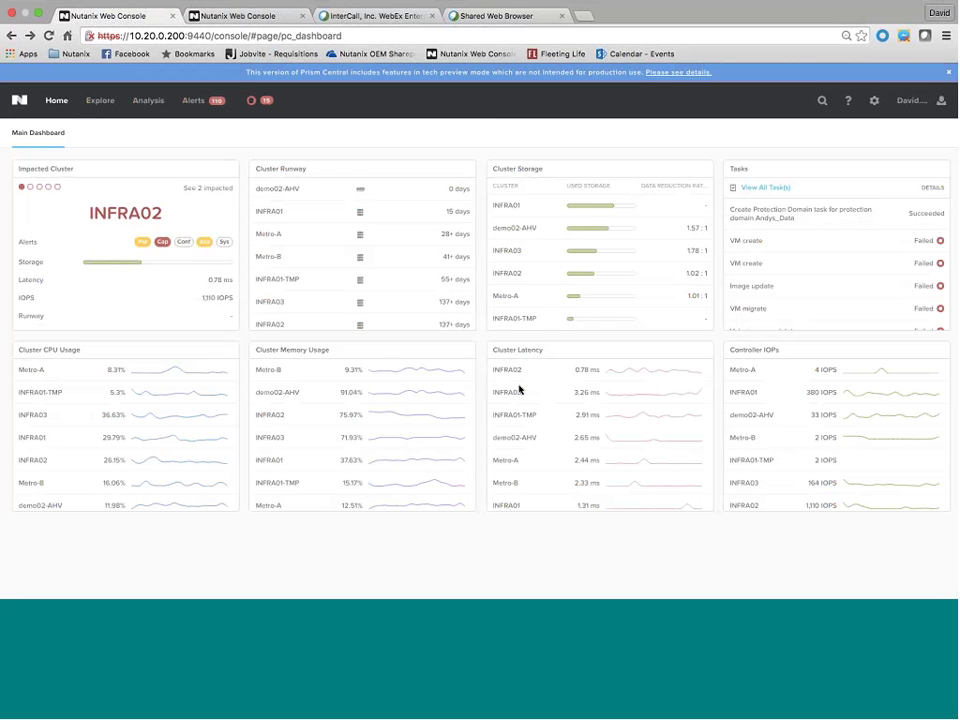
{"action": "left_click", "coordinate": [515, 441]}
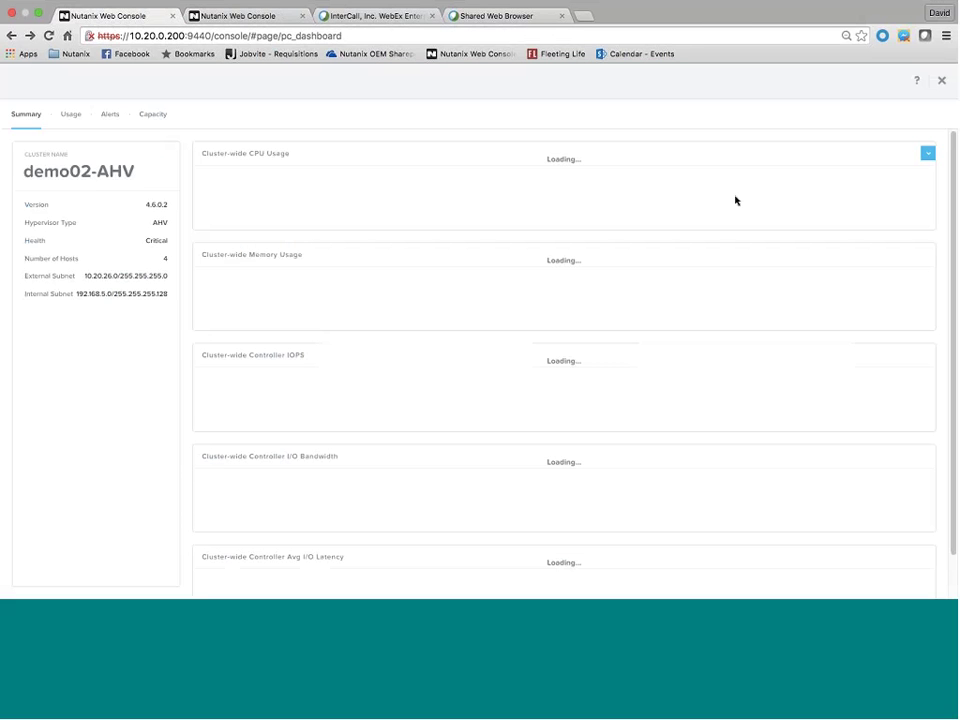